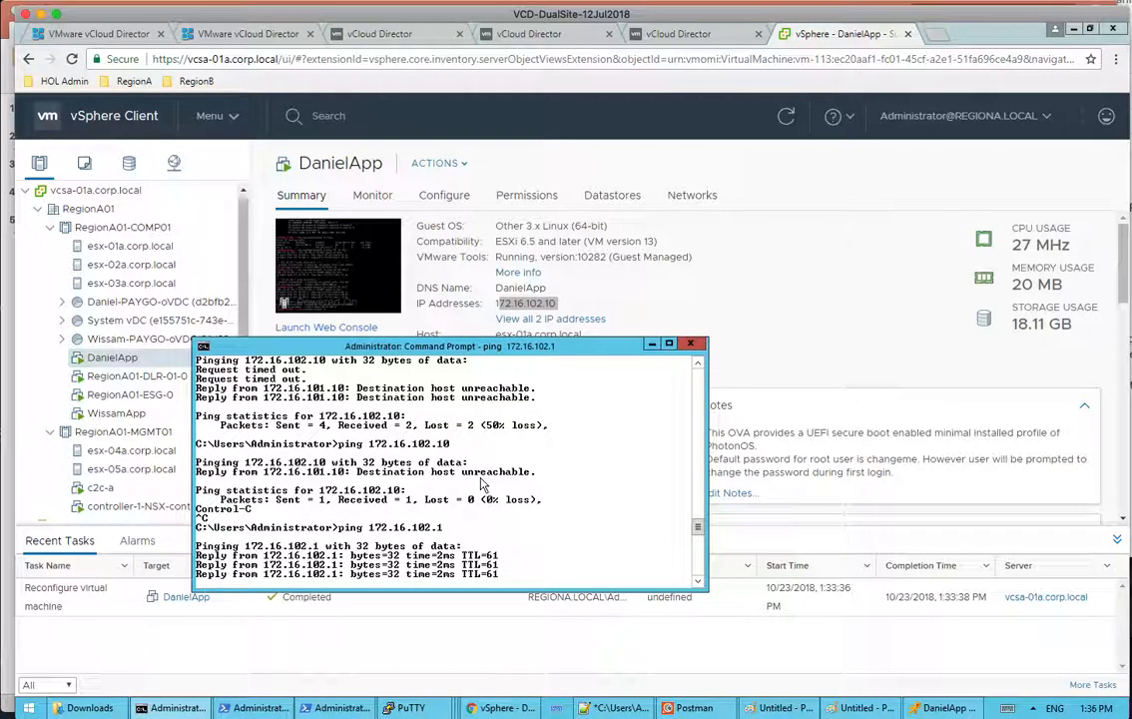
Switch to the vCloud Director tenant portal and check the virtual machines in the Daniel-PAYGO-oVDC datacenter
key("Return")
left_click(675, 323)
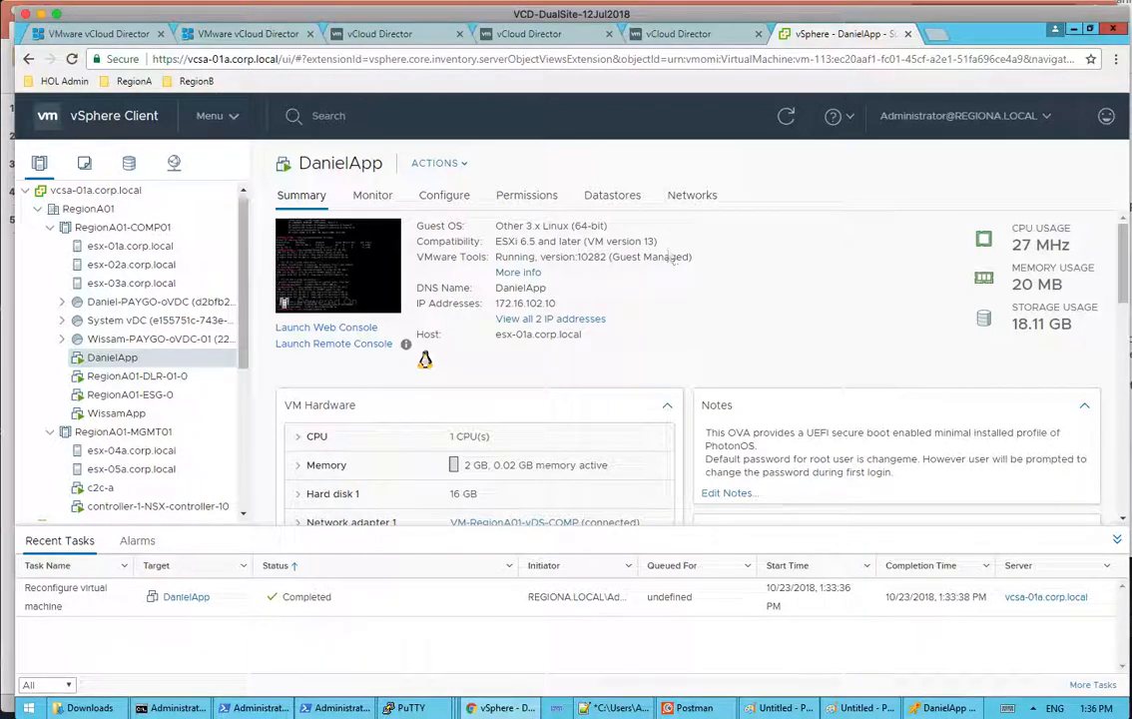
left_click(359, 36)
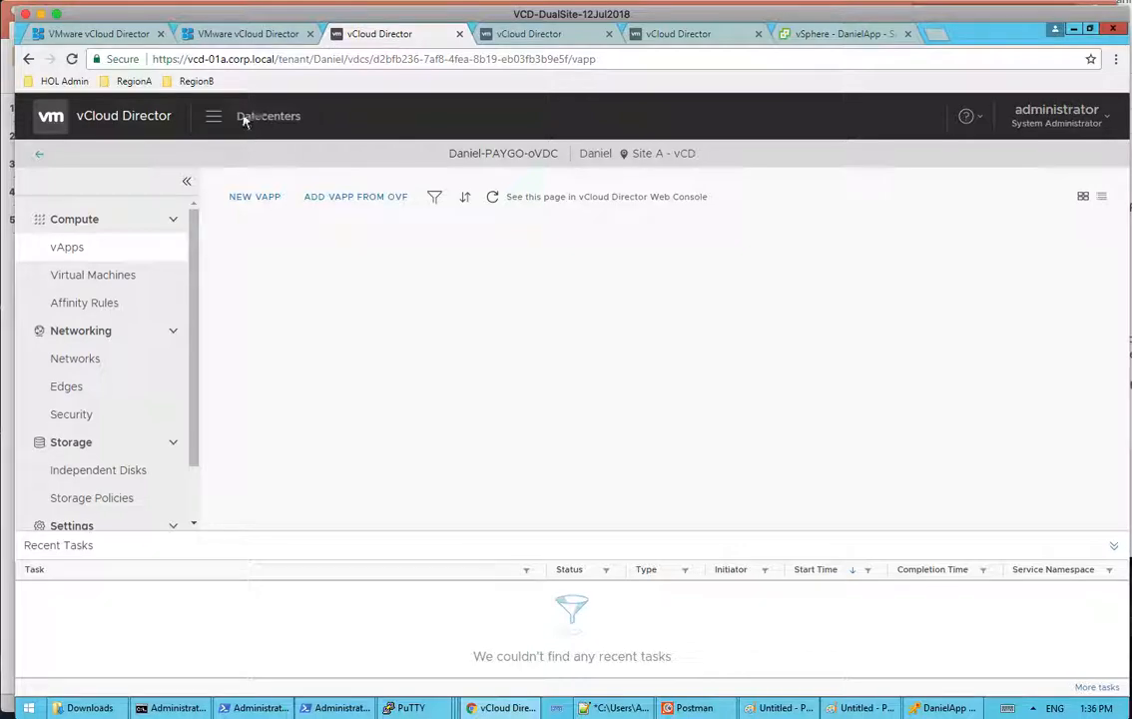
left_click(212, 117)
left_click(243, 161)
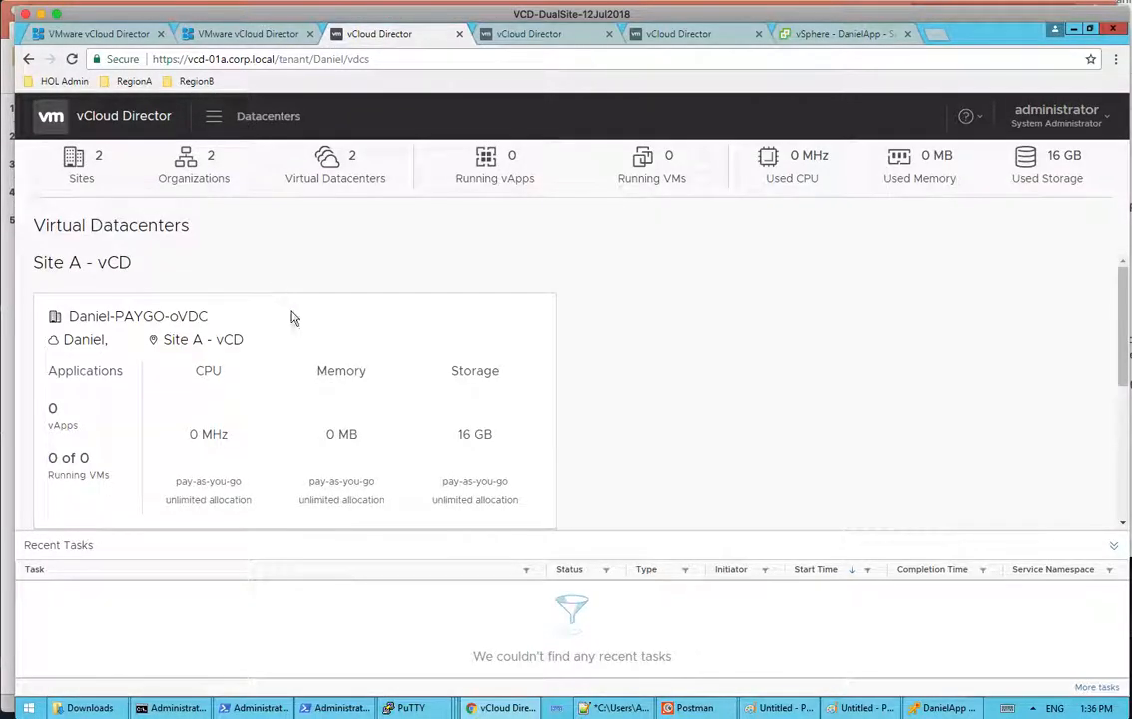
left_click(264, 334)
left_click(104, 301)
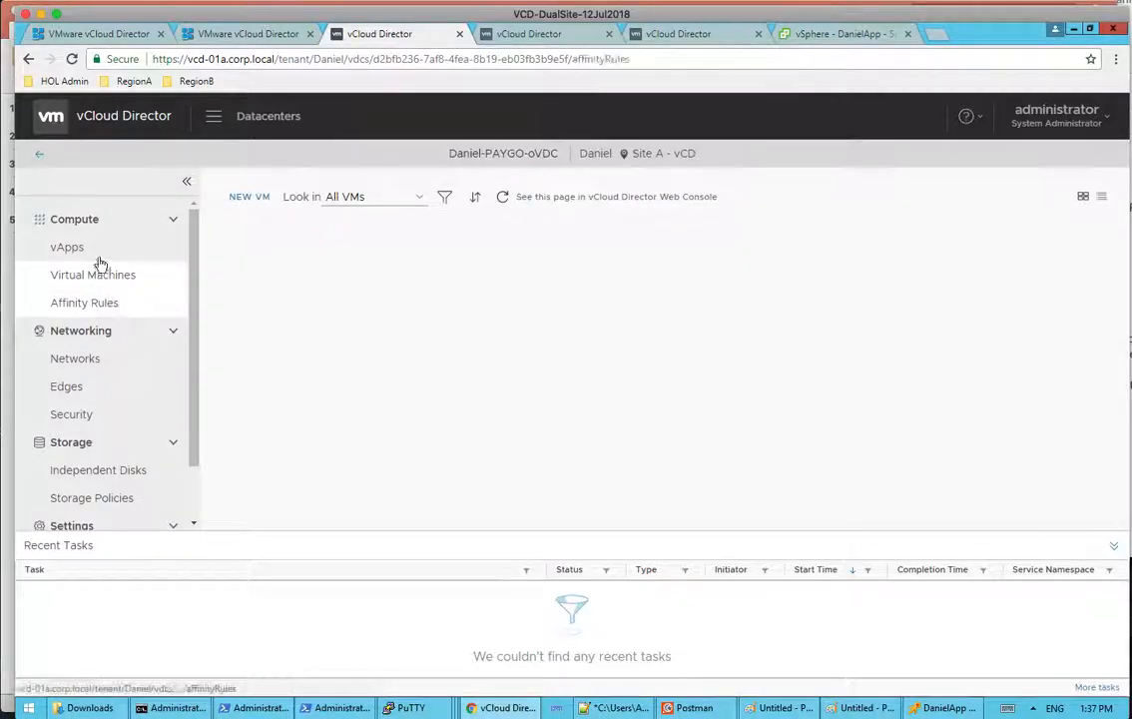
left_click(103, 275)
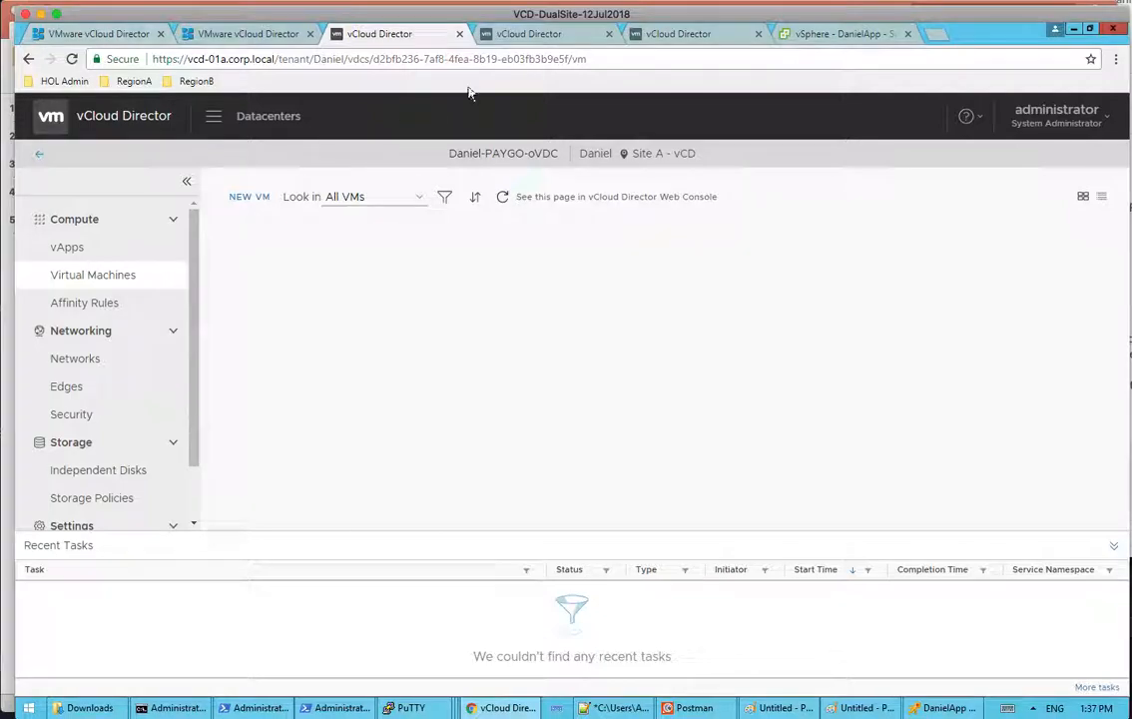
In the vSphere Client, connect DanielApp's network adapter 1 to the virtualwire-9-sid-5002 Daniel-Test-Network port group and save the settings
left_click(821, 38)
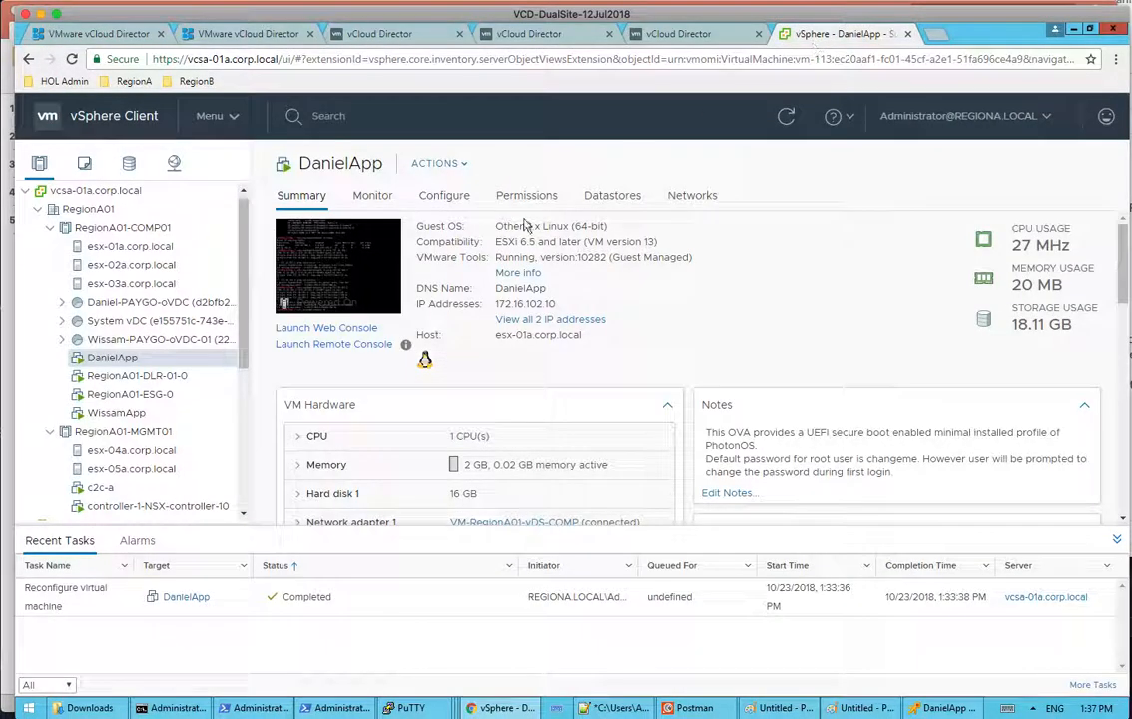
right_click(165, 363)
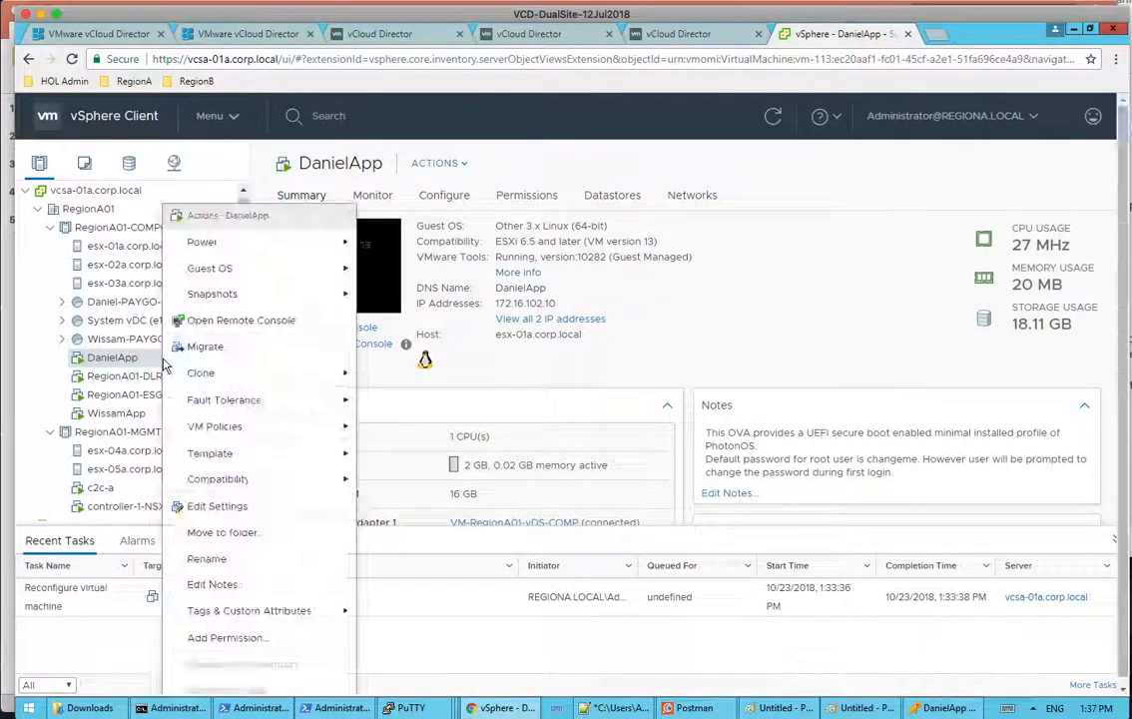
left_click(228, 507)
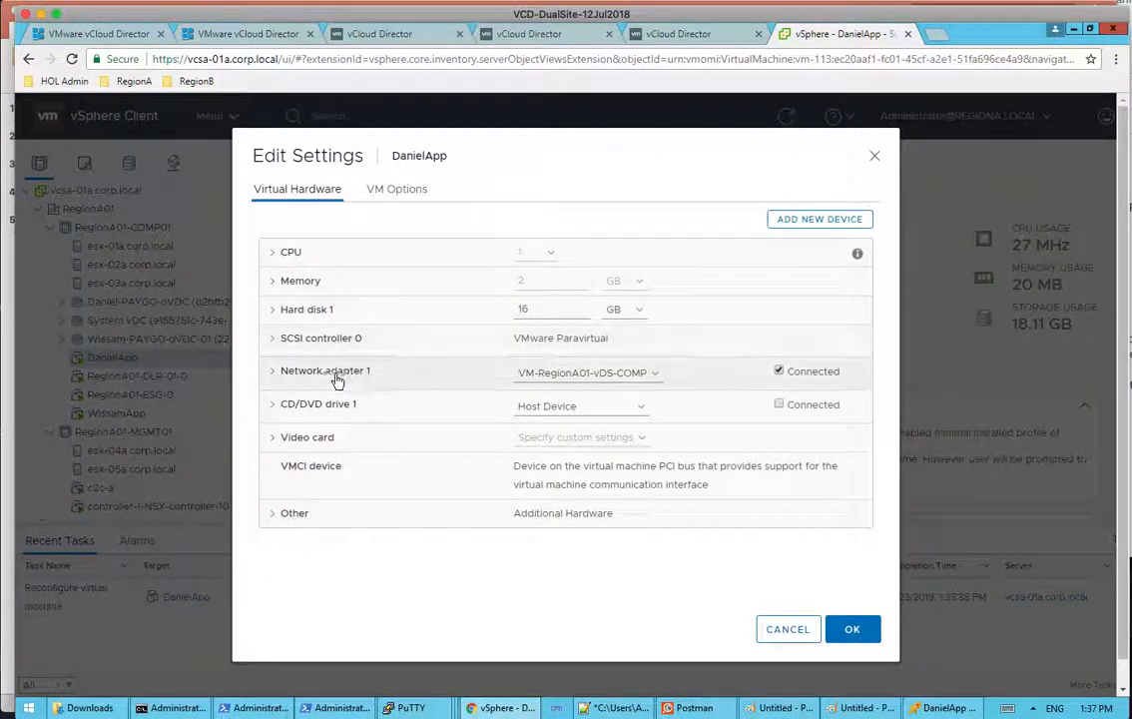
left_click(584, 373)
left_click(561, 423)
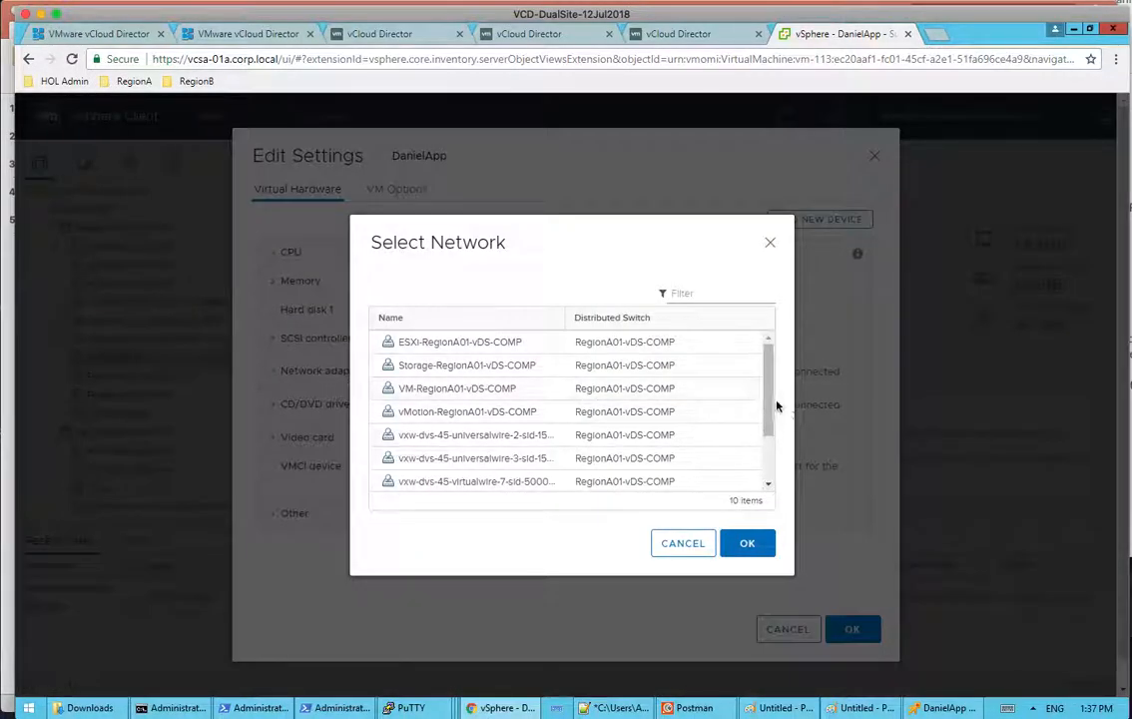
left_click_drag(772, 411, 766, 464)
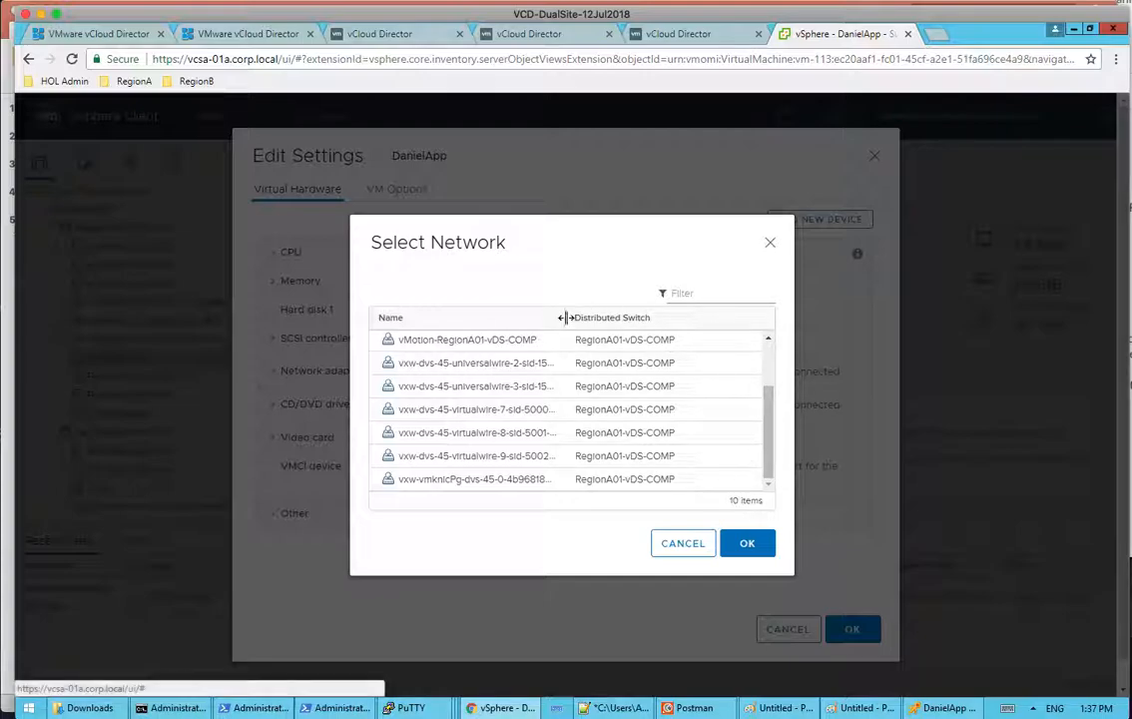
left_click_drag(567, 323, 670, 326)
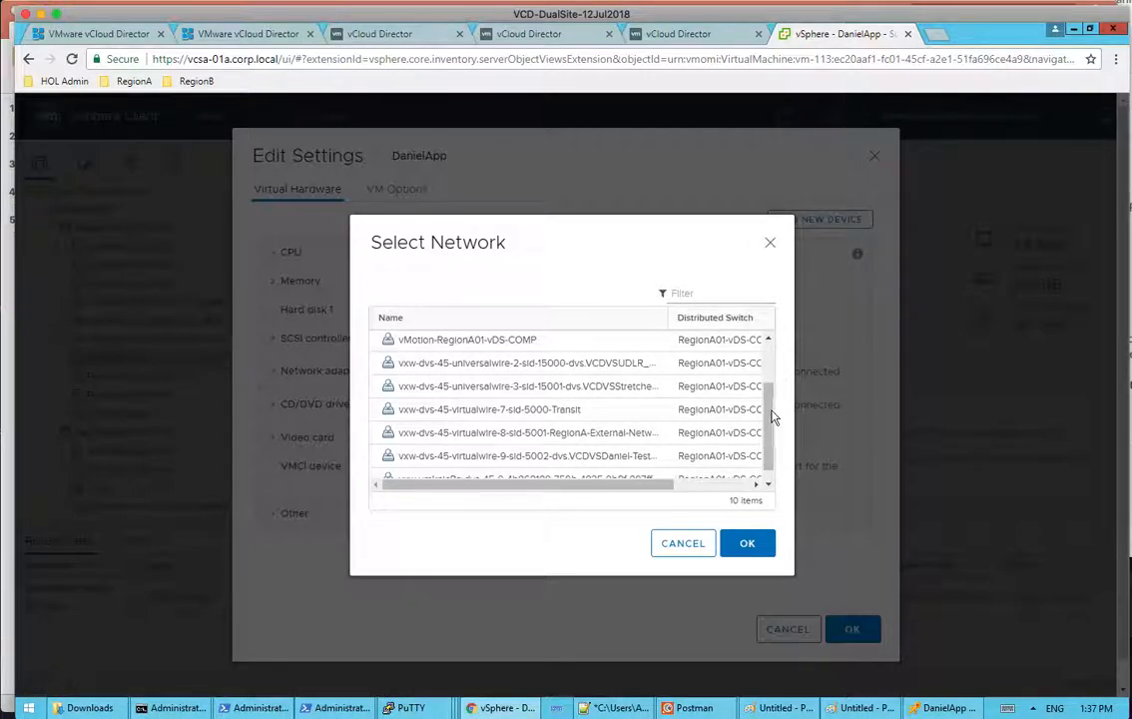
left_click_drag(773, 416, 773, 456)
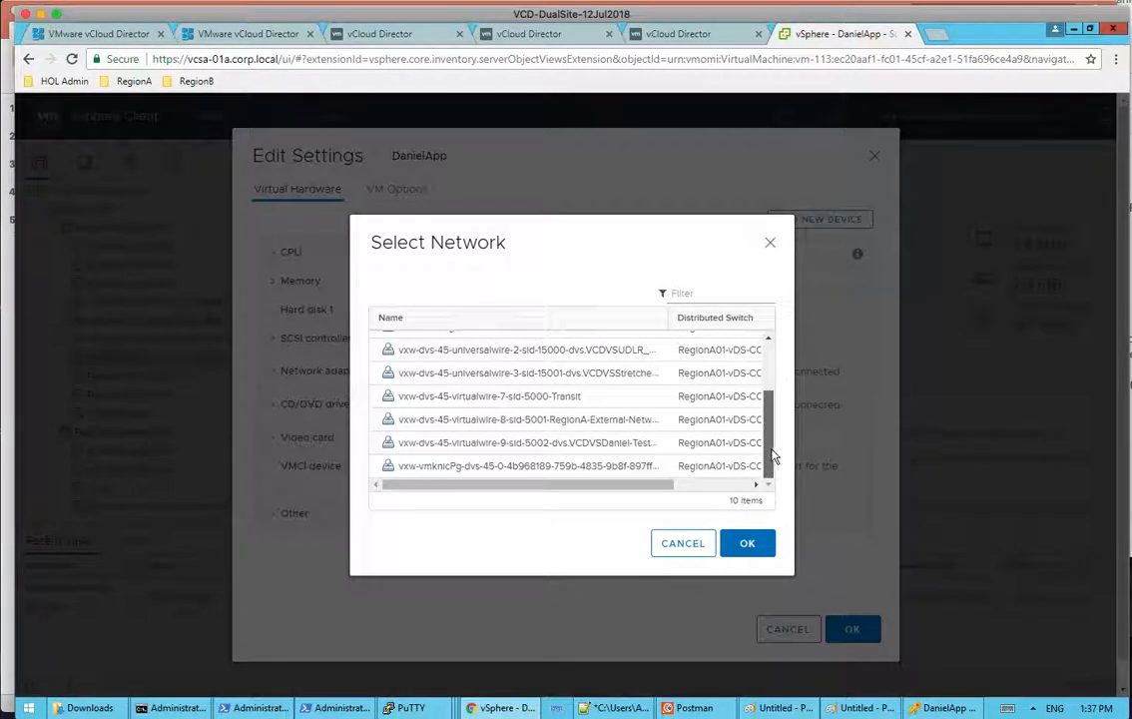
left_click_drag(673, 316, 719, 322)
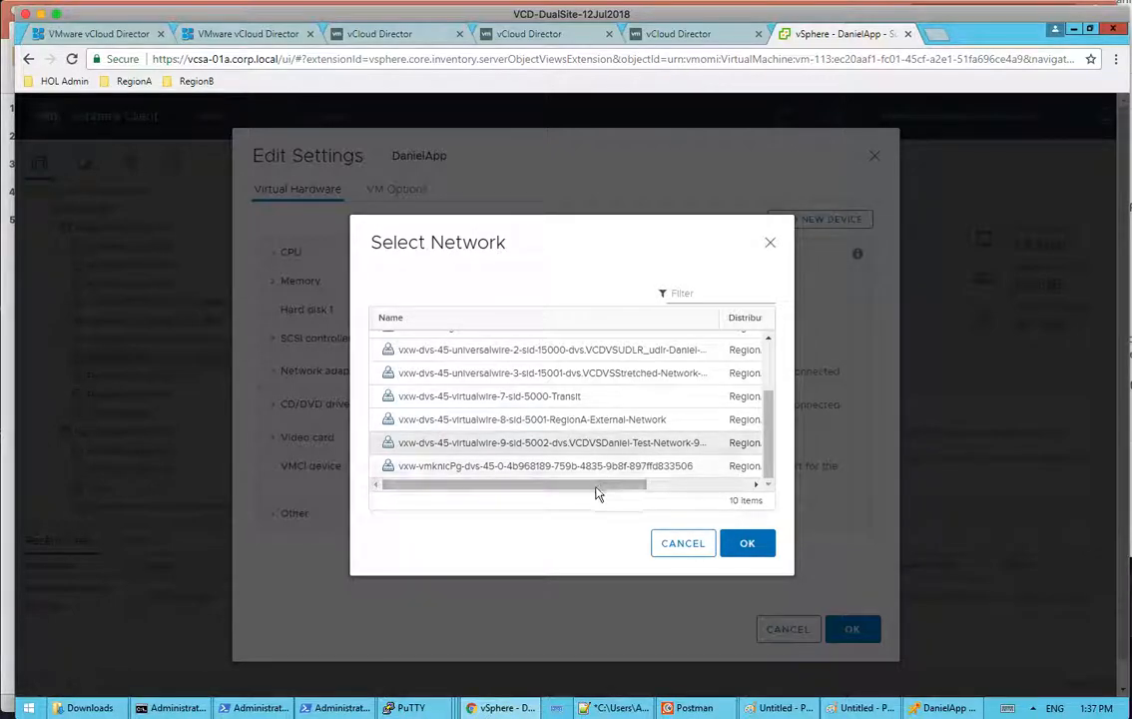
left_click_drag(595, 485, 639, 486)
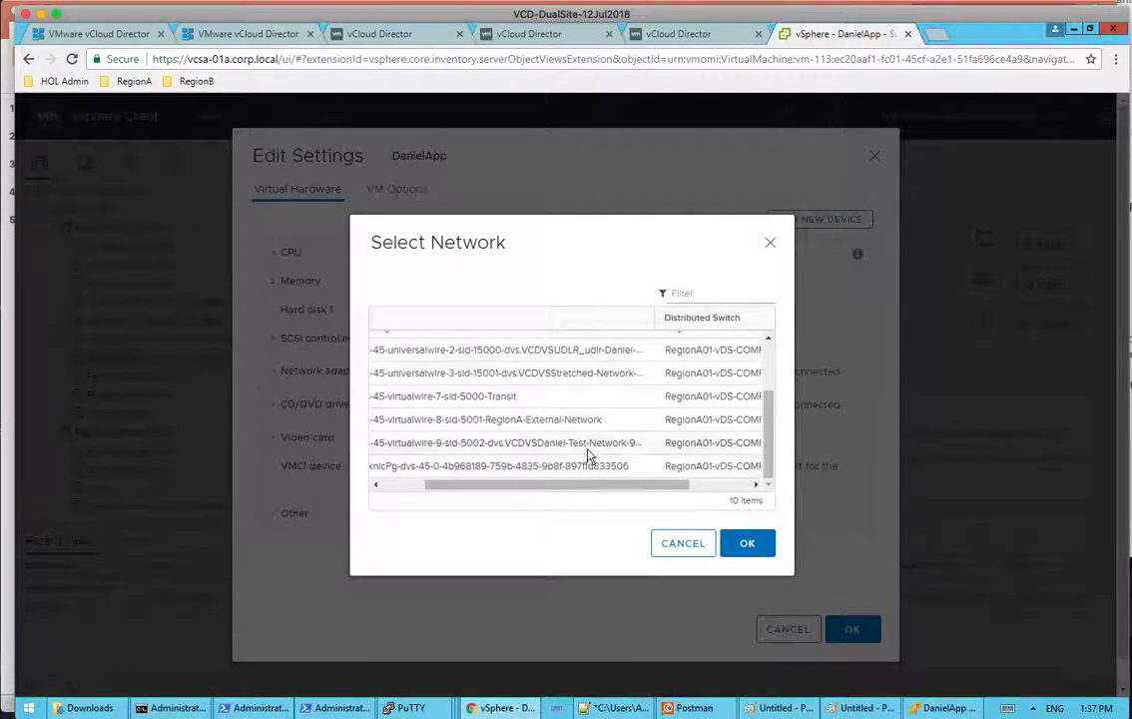
left_click(749, 544)
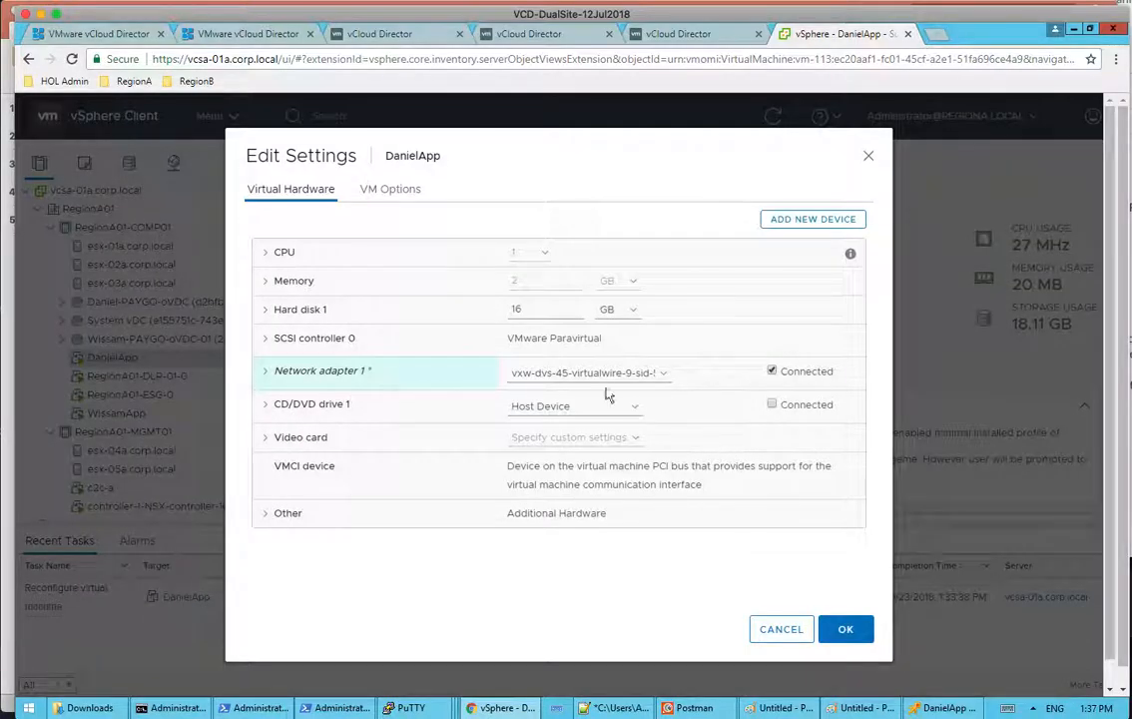
left_click(845, 631)
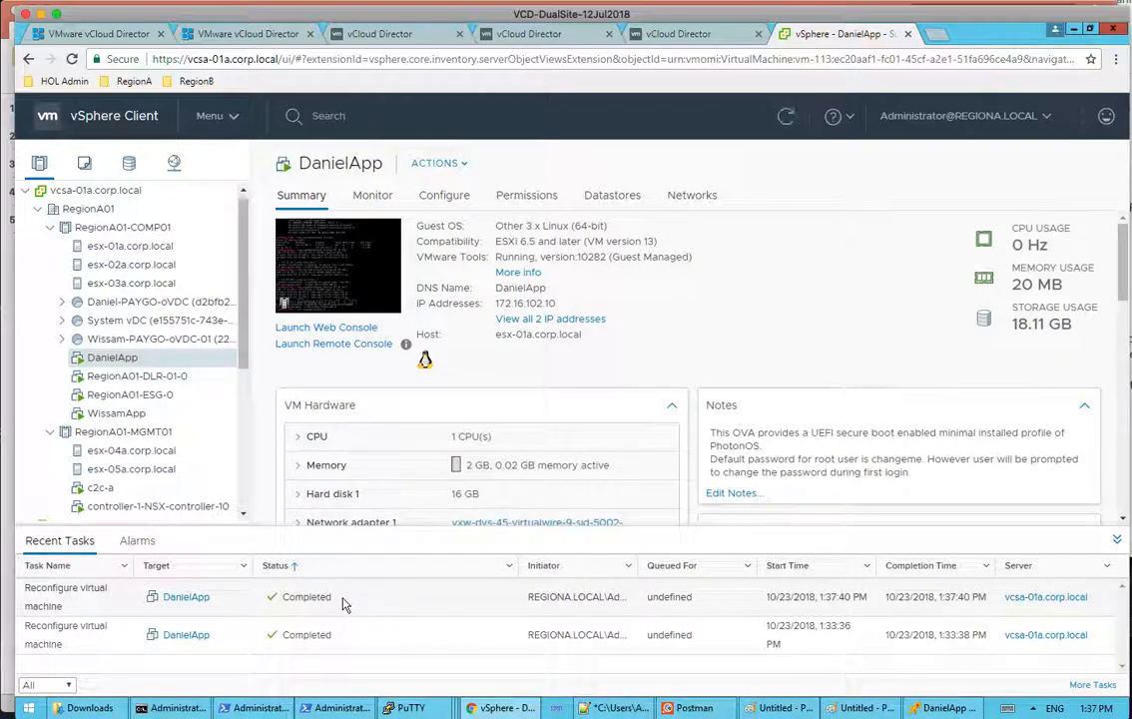
Test connectivity from Command Prompt by pinging the gateway 172.16.102.1 and the DanielApp VM at 172.16.102.10
left_click(169, 708)
key("Up")
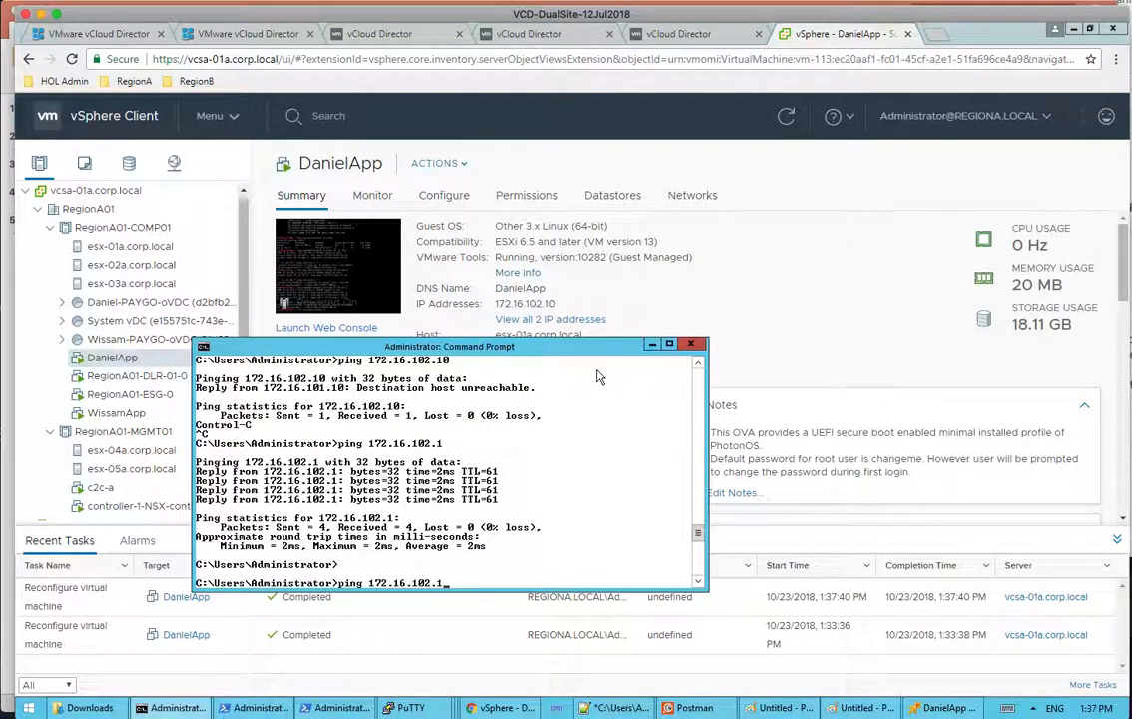
key("Return")
key("ctrl+c")
key("Up")
type("0")
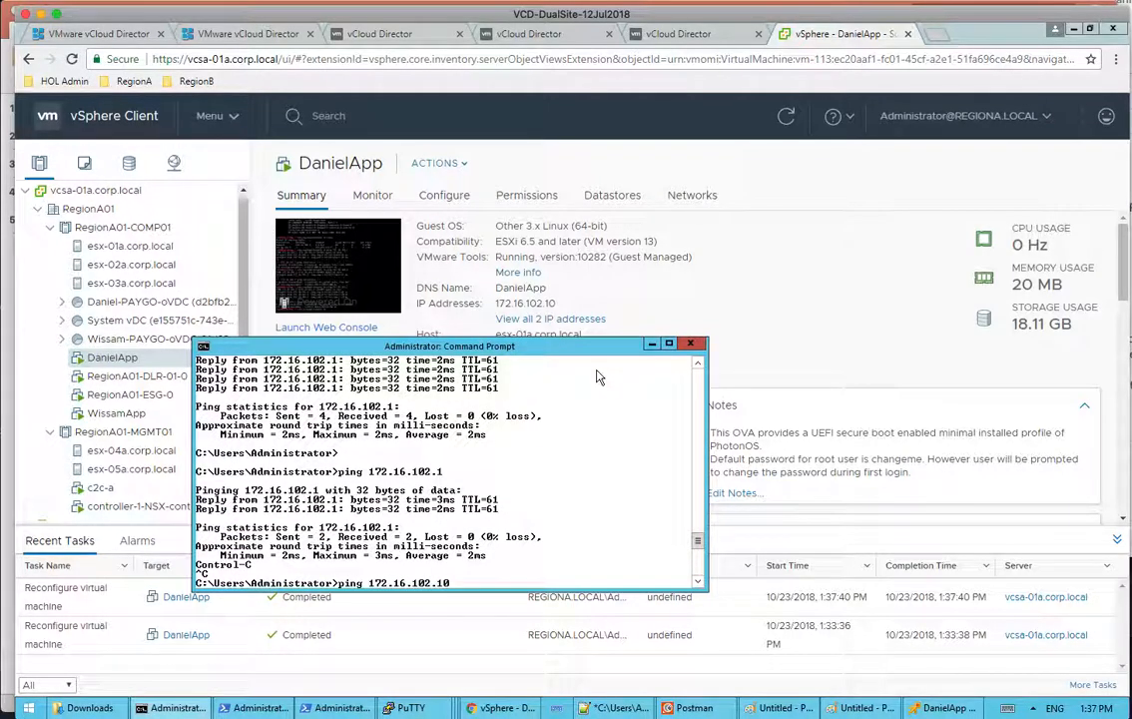
key("Return")
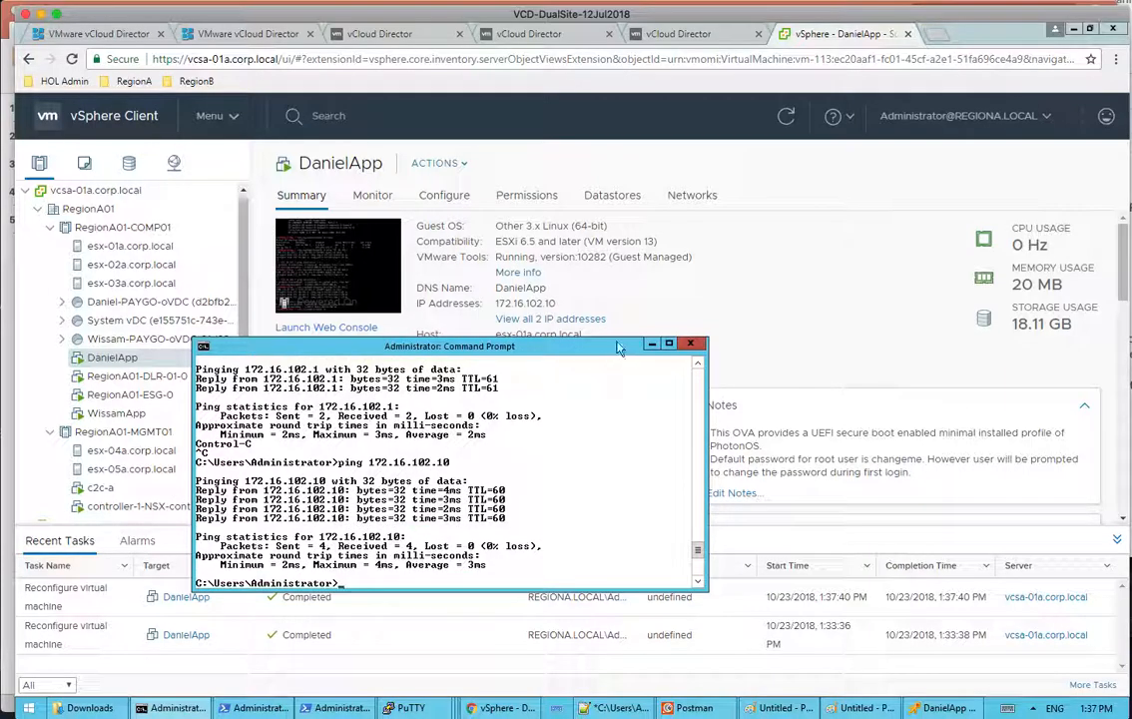
Move the DanielApp VM into the Daniel-PAYGO-oVDC resource pool in the vSphere Client inventory
left_click(619, 282)
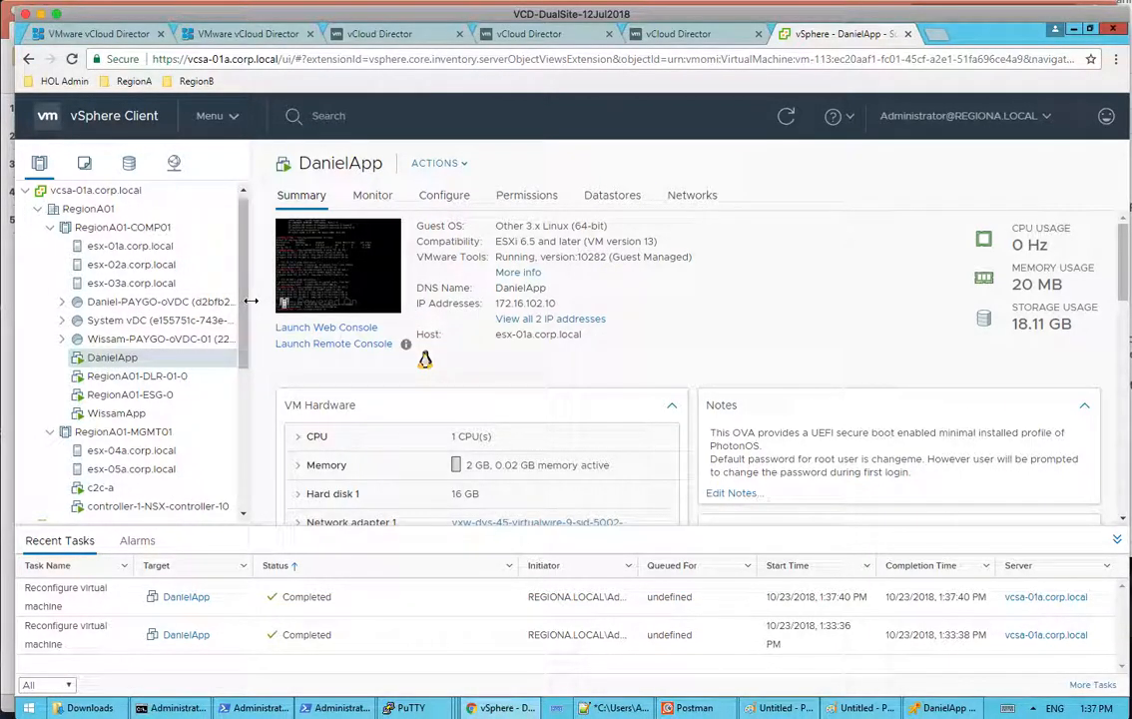
left_click_drag(257, 309, 298, 308)
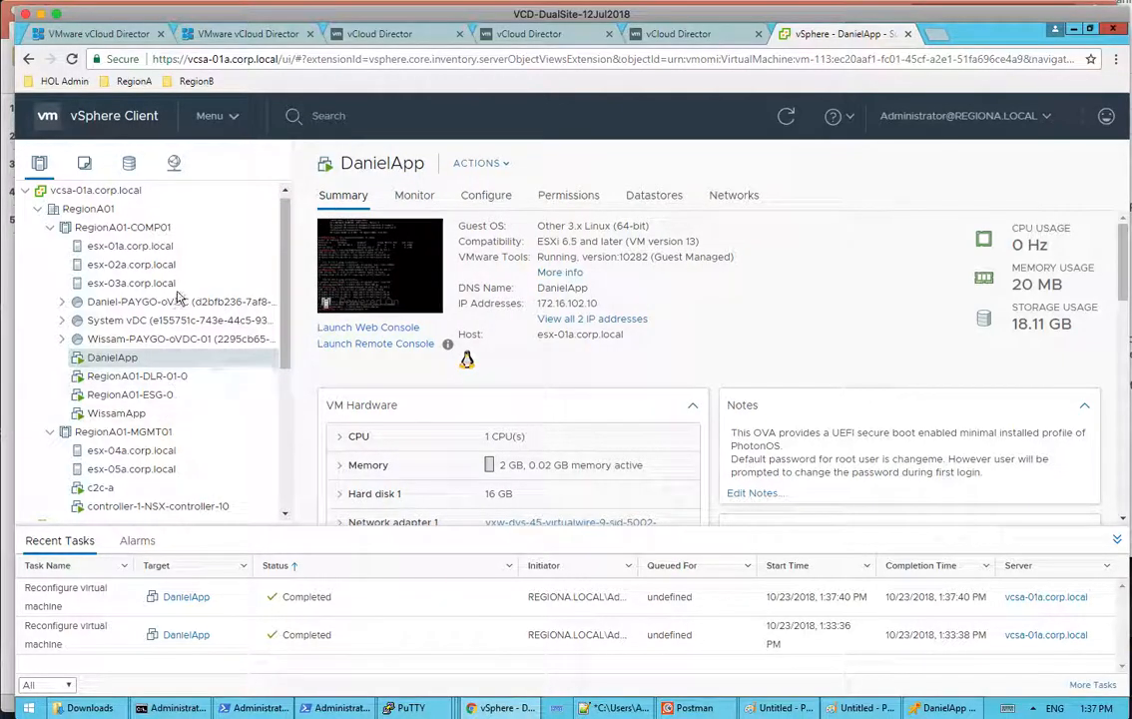
left_click(62, 302)
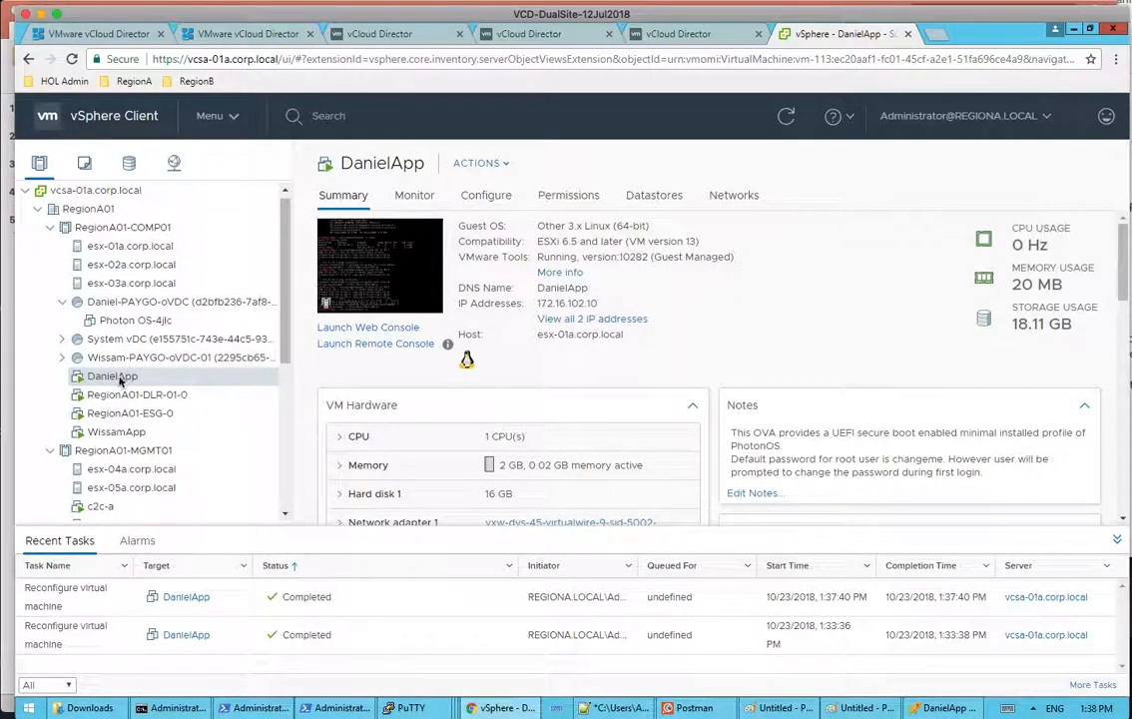
left_click_drag(106, 370, 113, 310)
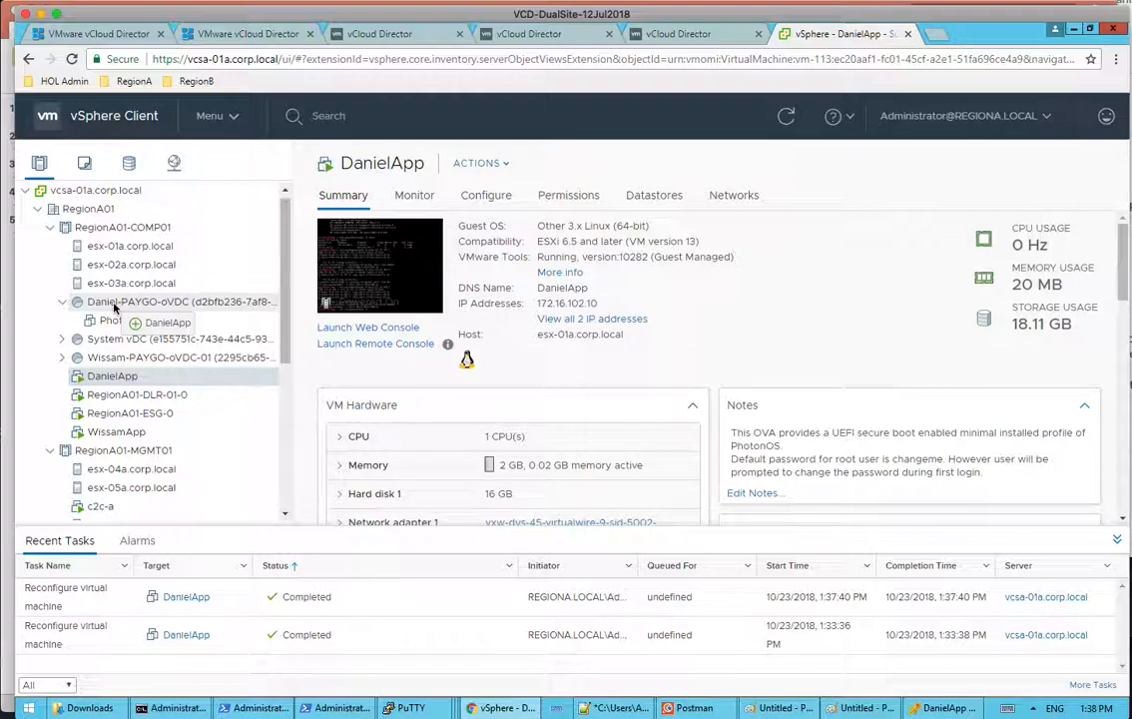
left_click_drag(113, 309, 112, 306)
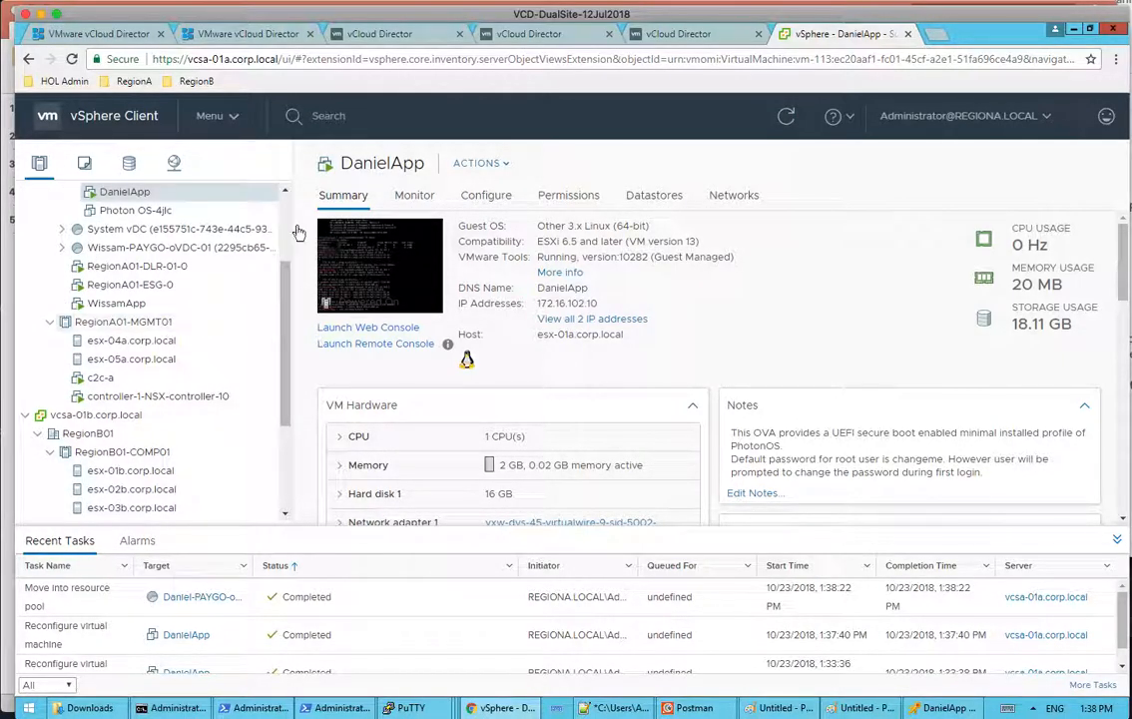
Refresh the vSphere Client and check DanielApp's place in the inventory and its recent tasks
scroll(289, 229, "up", 3)
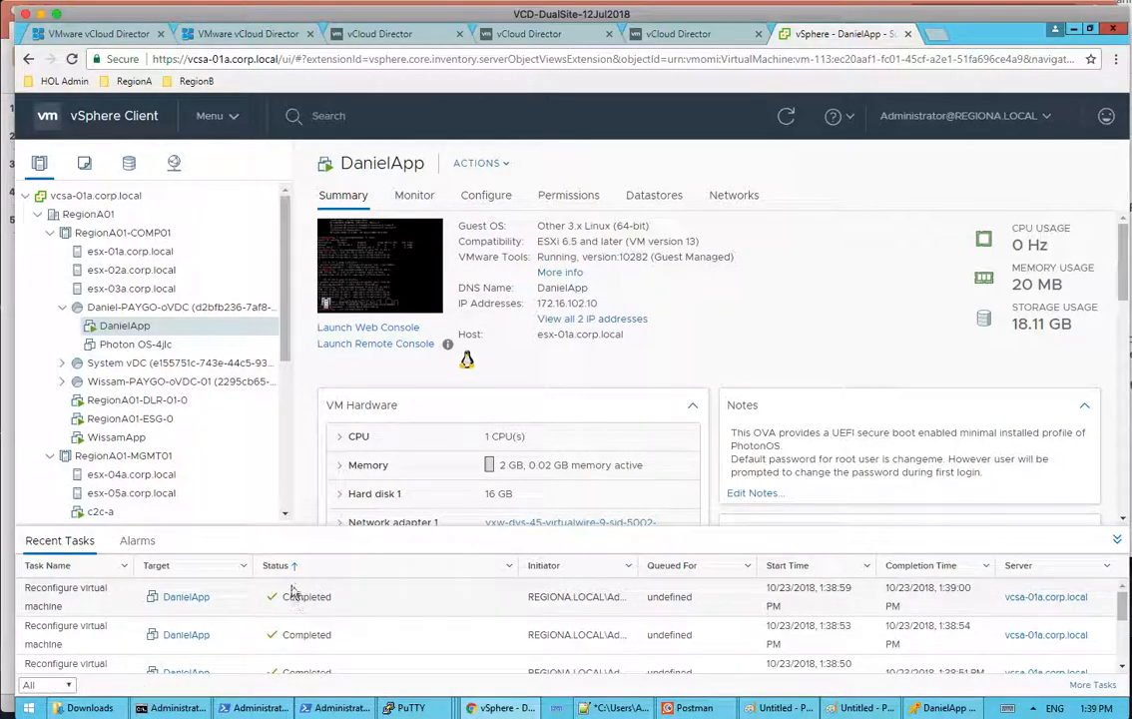
left_click(785, 116)
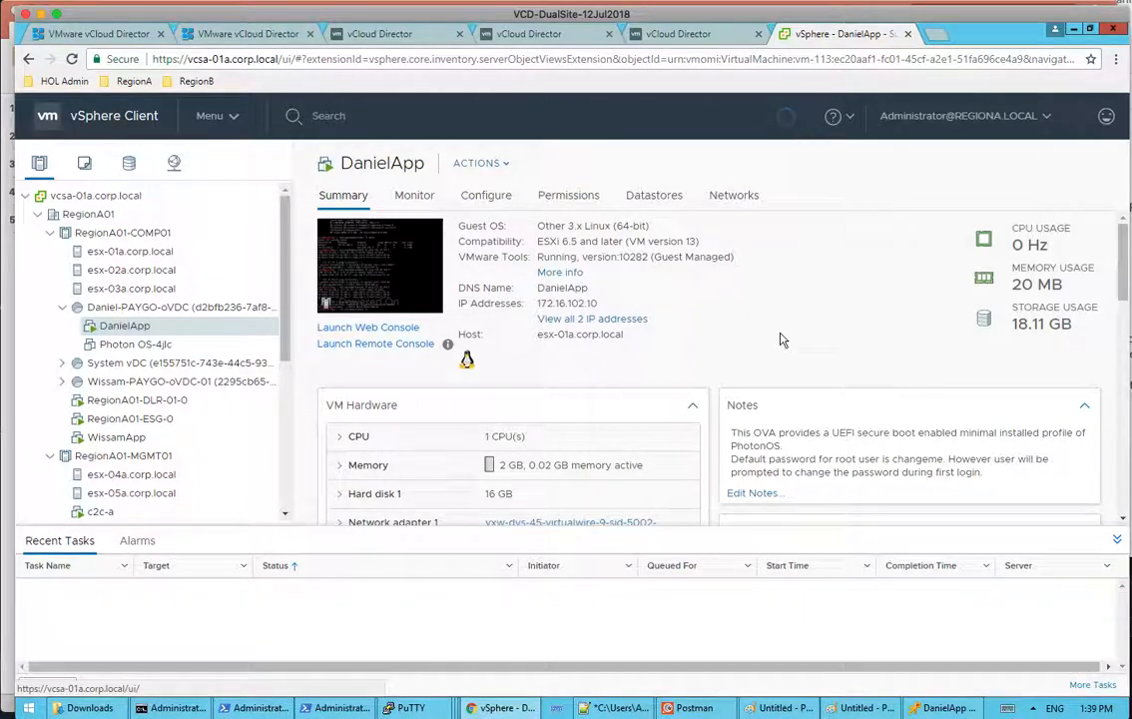
scroll(250, 299, "down", 3)
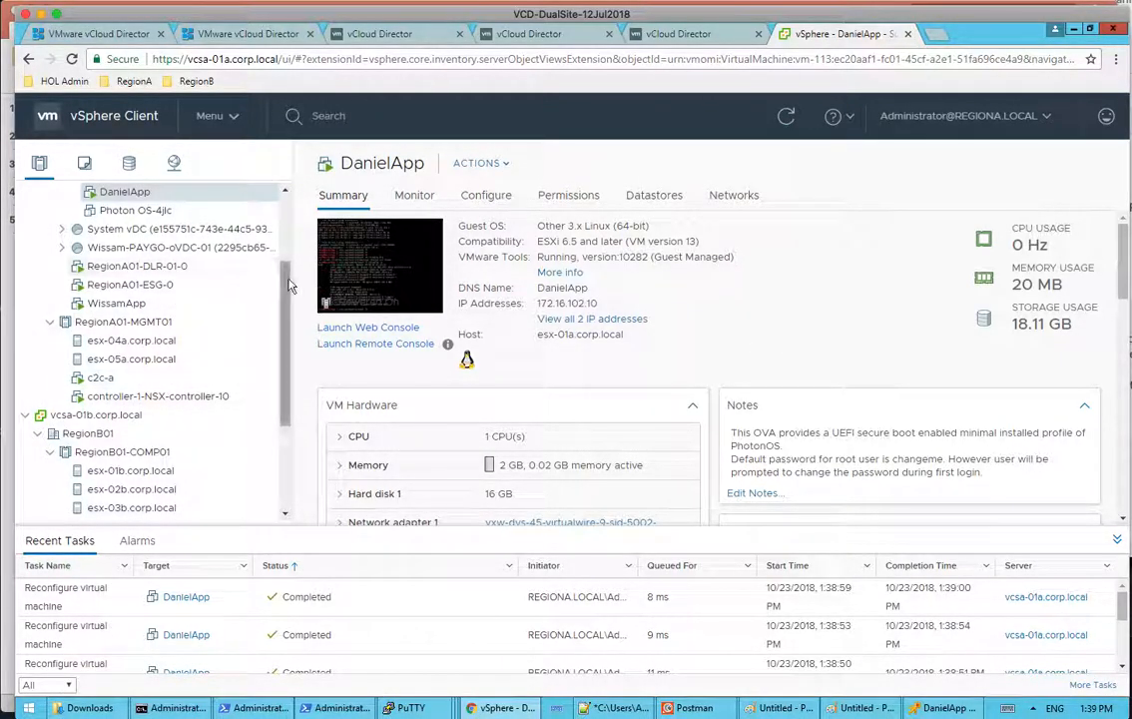
scroll(290, 287, "up", 3)
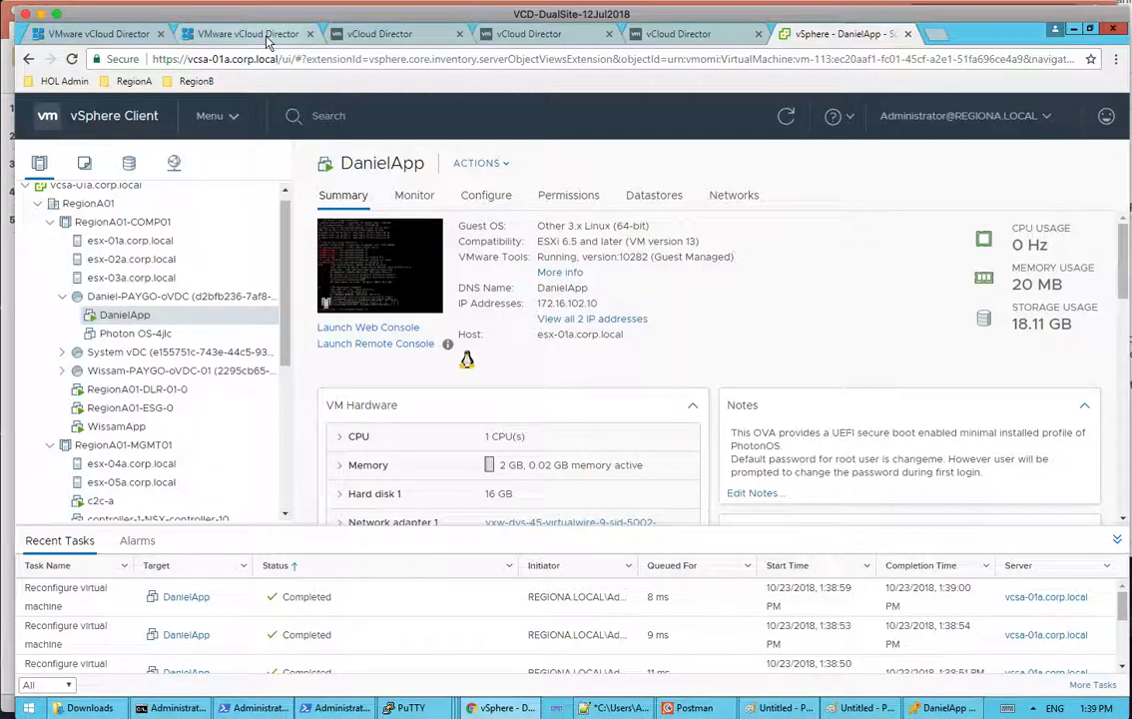
Switch to the vCloud Director web console, list the organization's vApps, and widen the name column
left_click(249, 34)
left_click(117, 34)
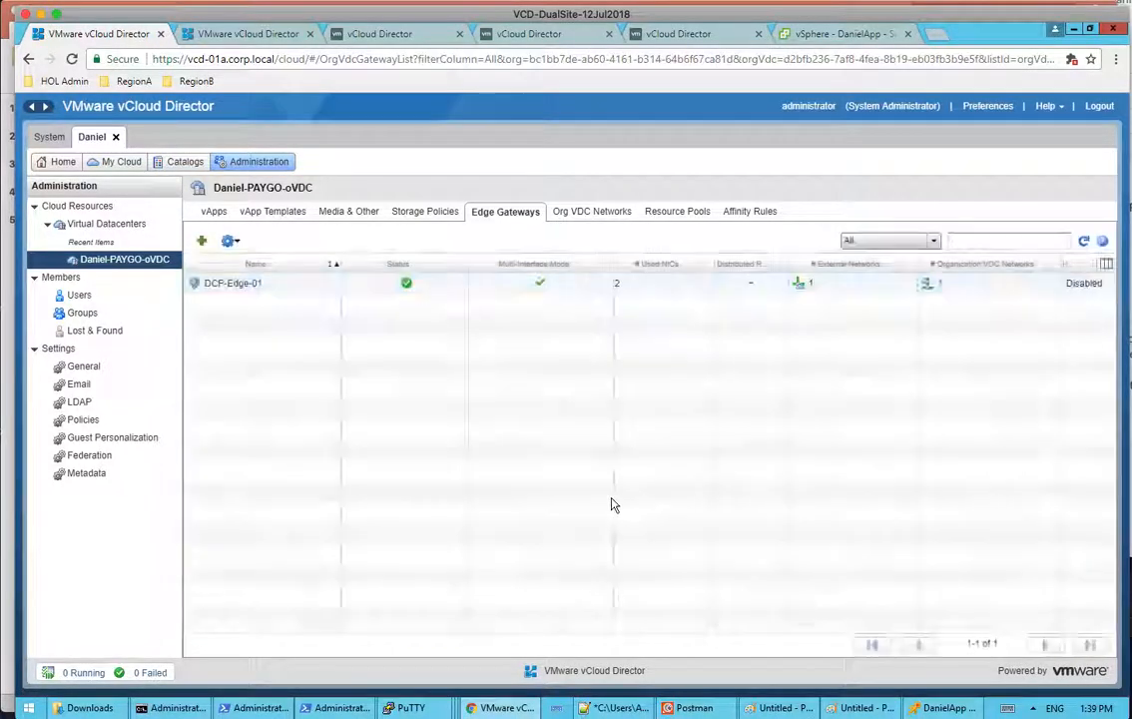
left_click(118, 162)
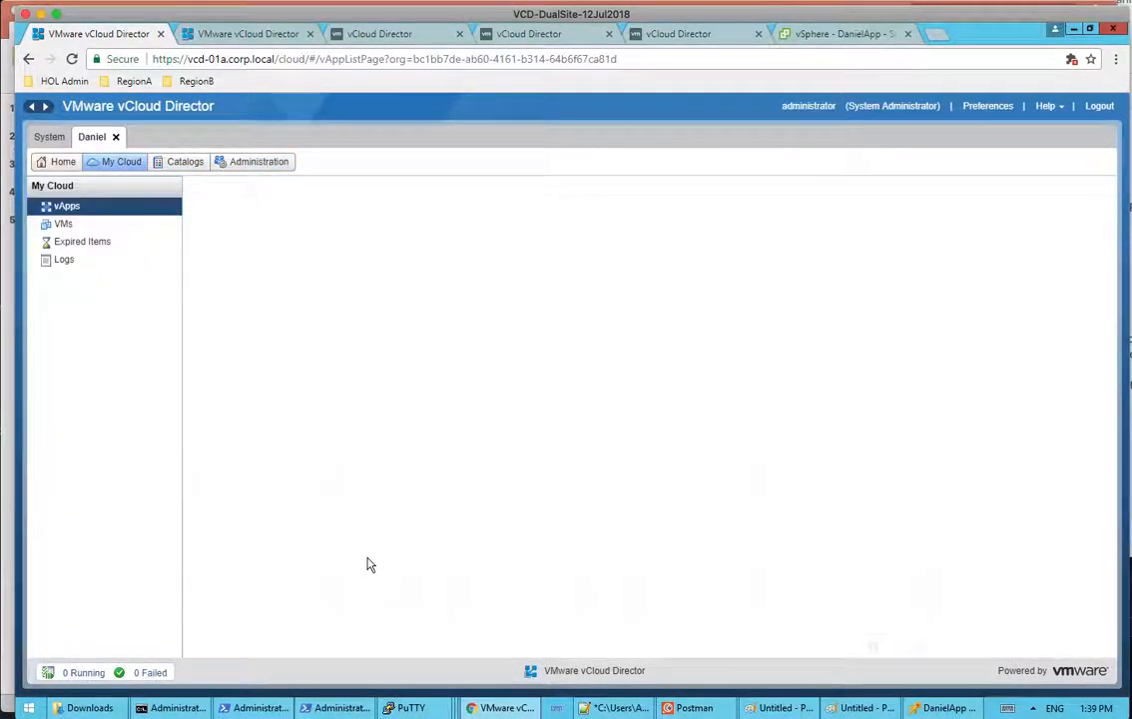
left_click(342, 289)
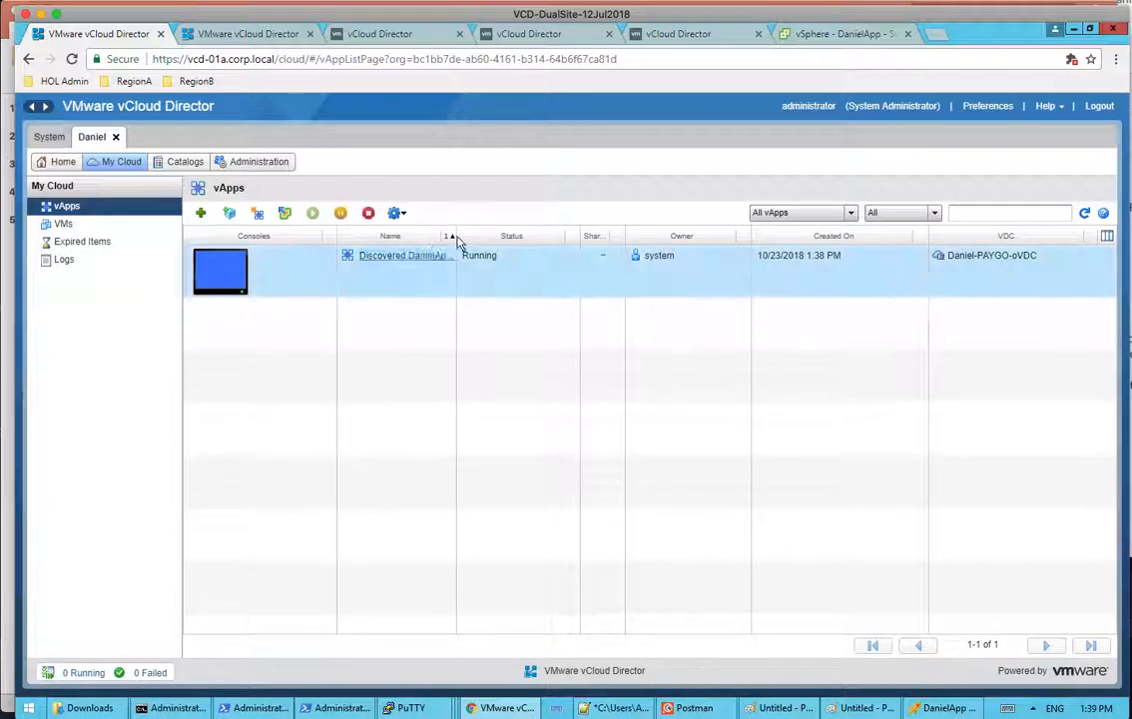
left_click_drag(456, 236, 577, 299)
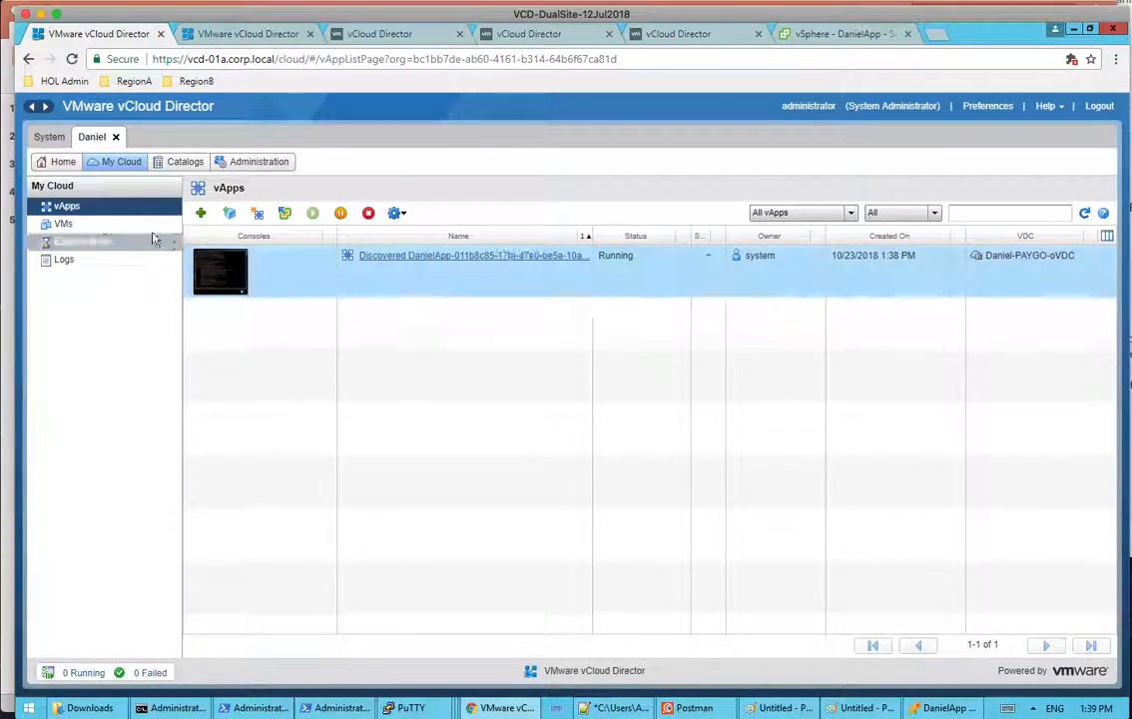
Open the discovered DanielApp vApp and inspect its diagram and virtual machine list
left_click(460, 262)
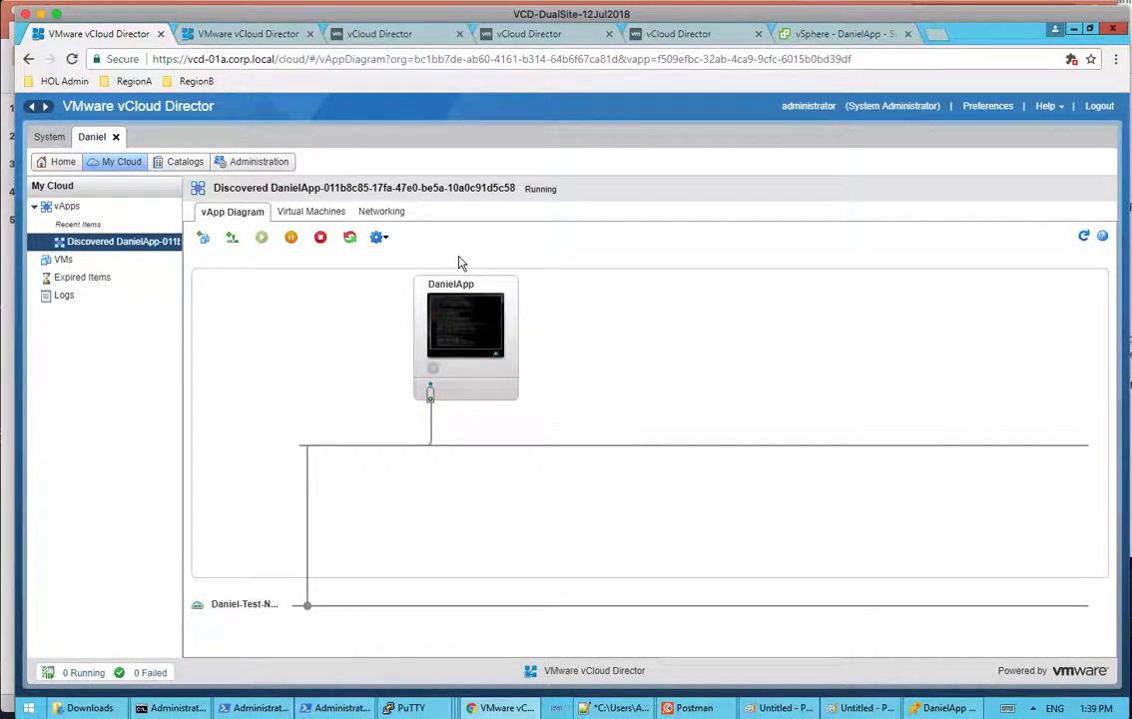
left_click(296, 214)
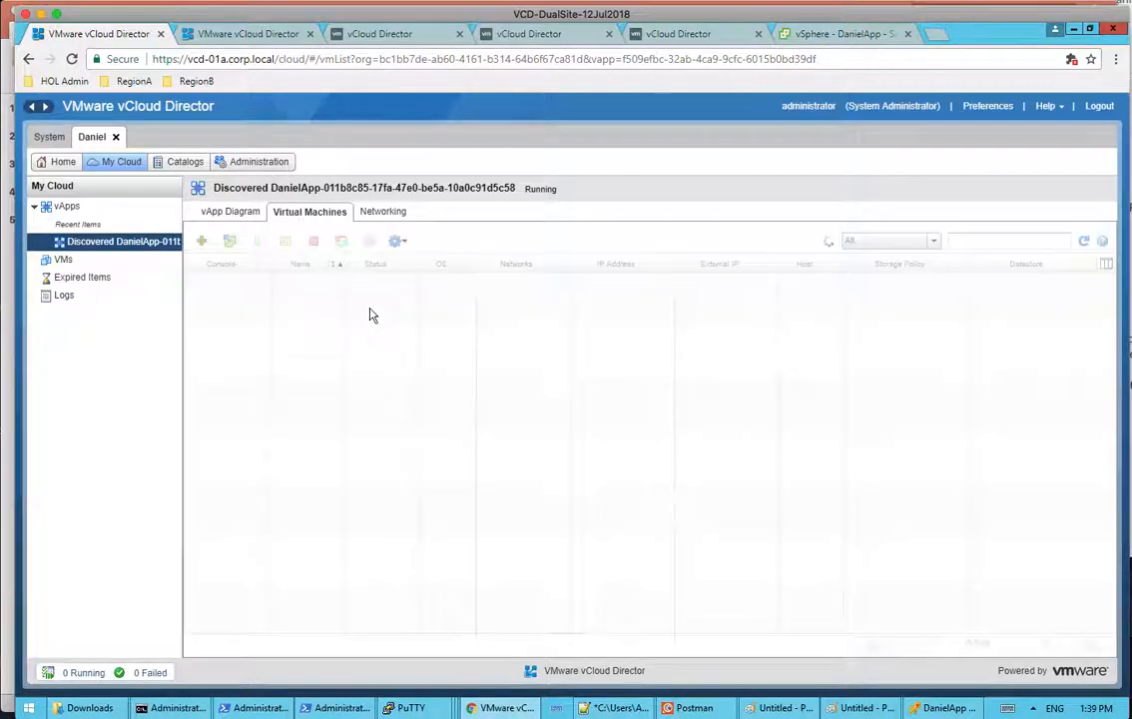
left_click(544, 315)
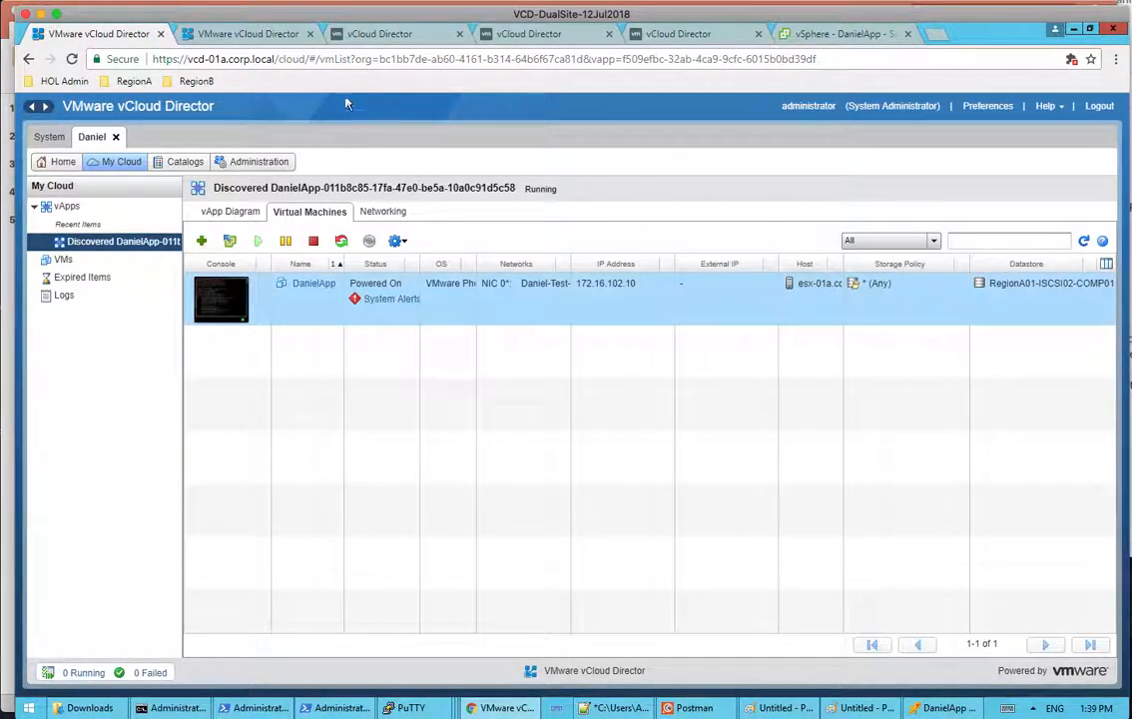
Switch to the vCloud Director tenant portal, refresh the Daniel-PAYGO-oVDC virtual machine list, and review the actions available for DanielApp
left_click(374, 34)
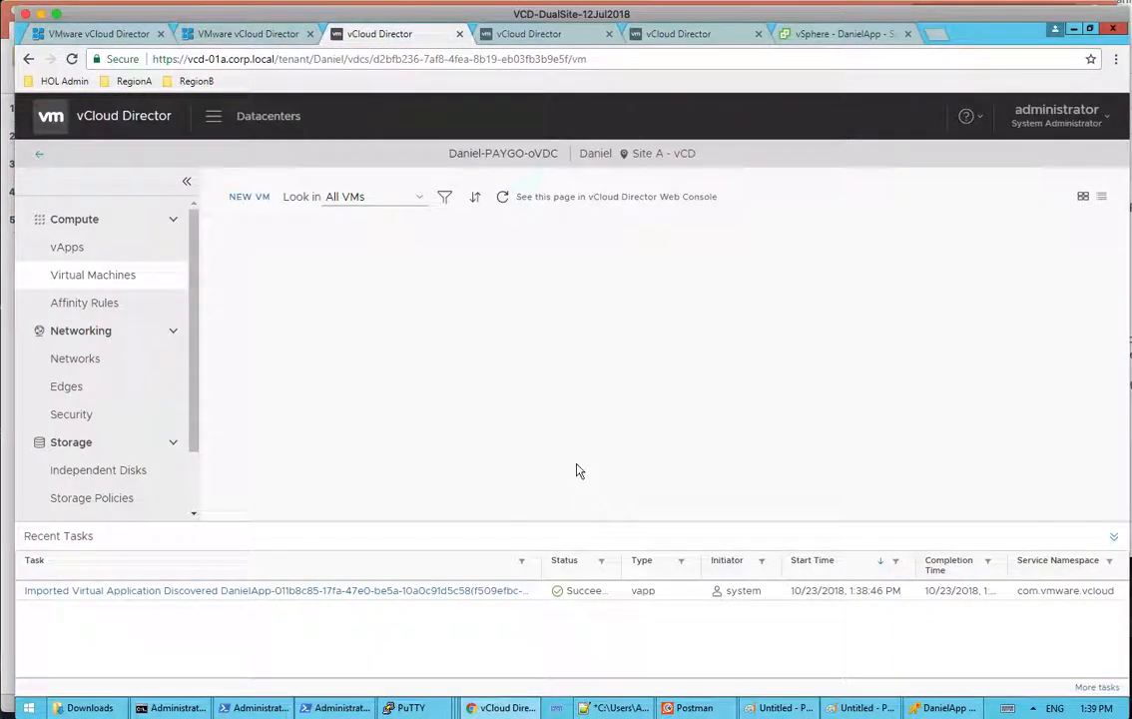
left_click(502, 196)
scroll(589, 384, "down", 1)
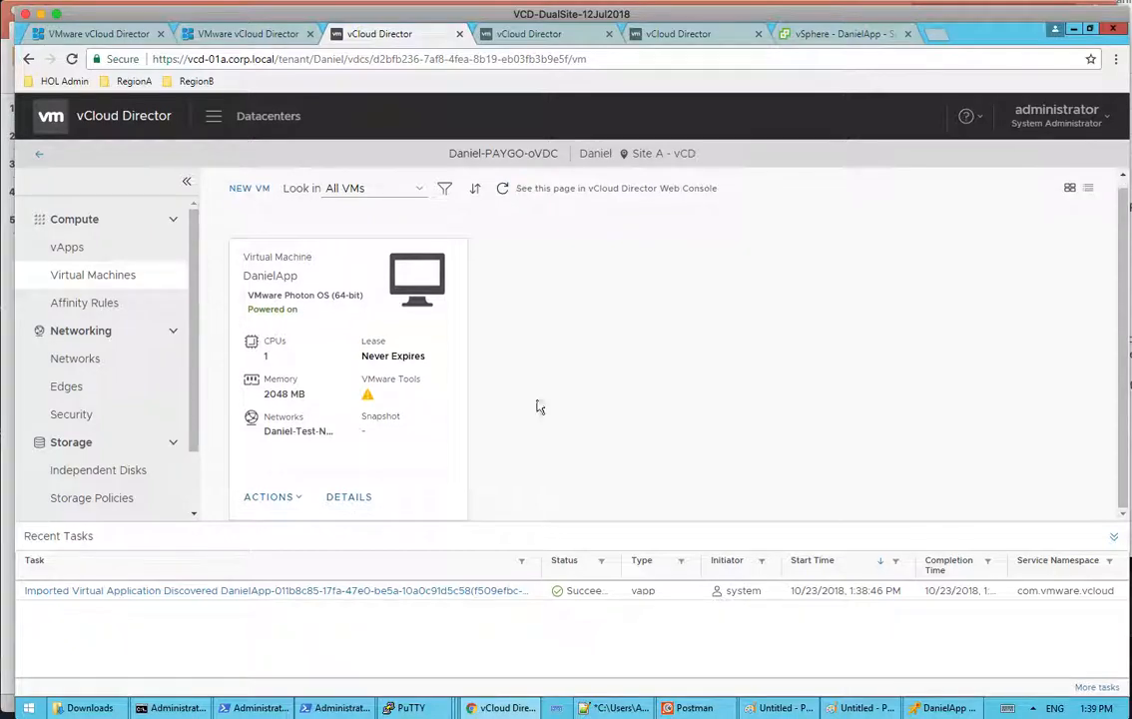
left_click(282, 497)
scroll(473, 443, "down", 4)
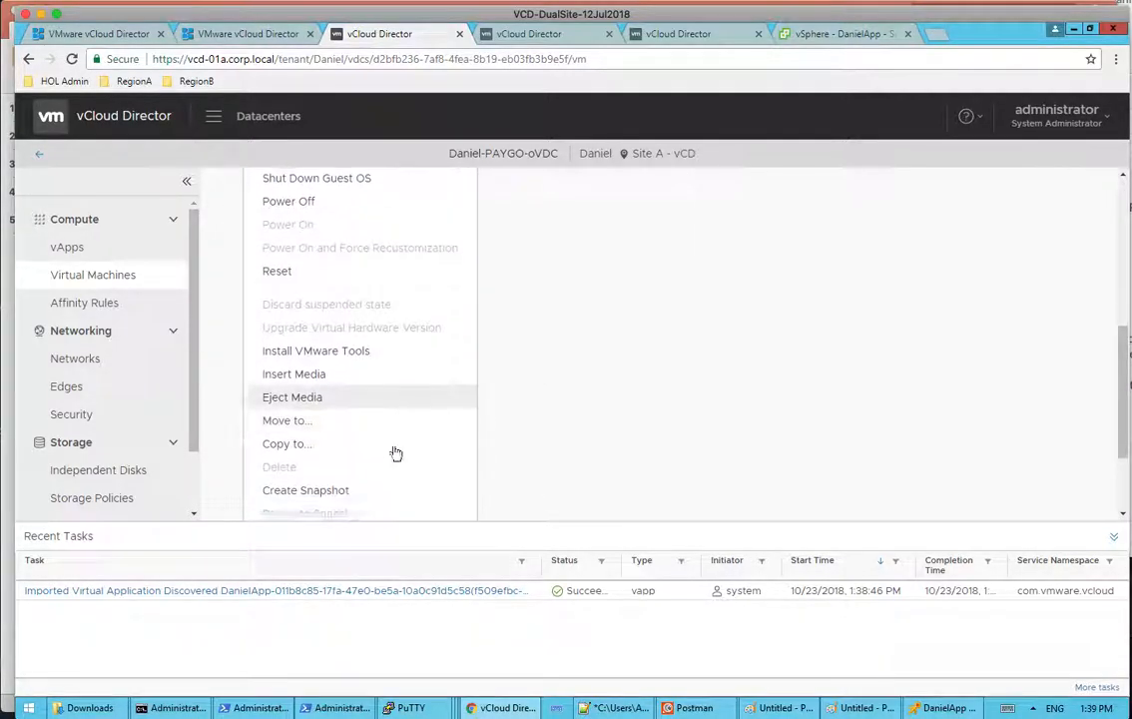
scroll(539, 391, "up", 2)
left_click(609, 387)
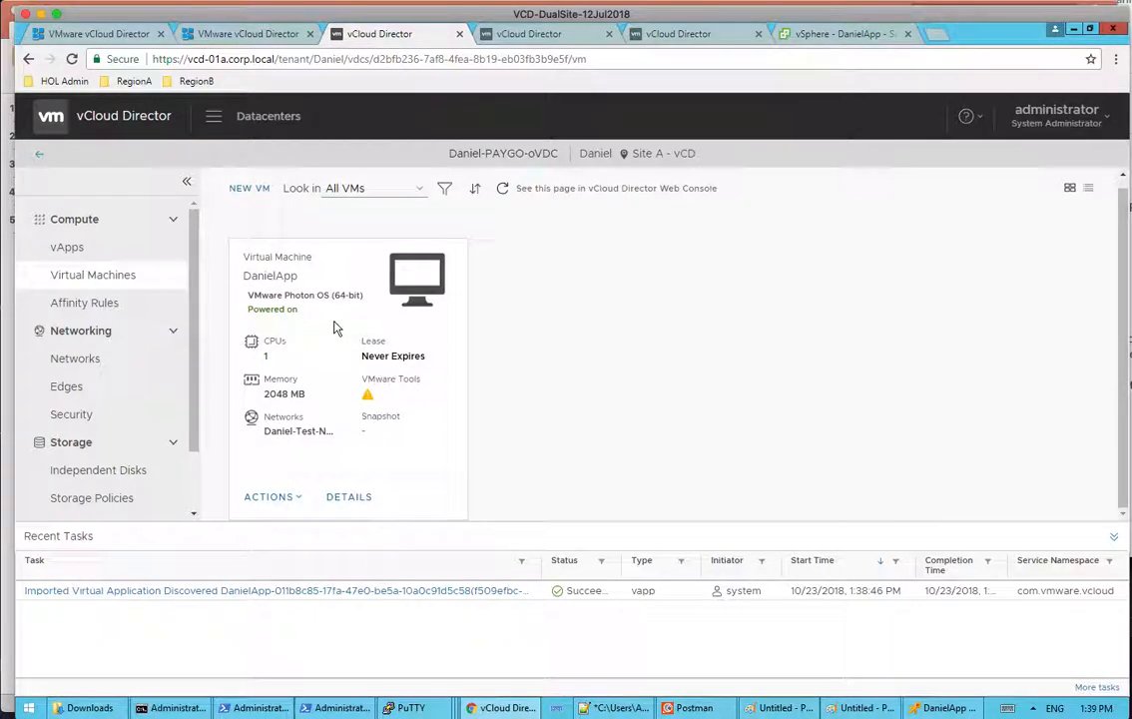
Open DanielApp's details and review its general settings, including the operating system choice
left_click(352, 497)
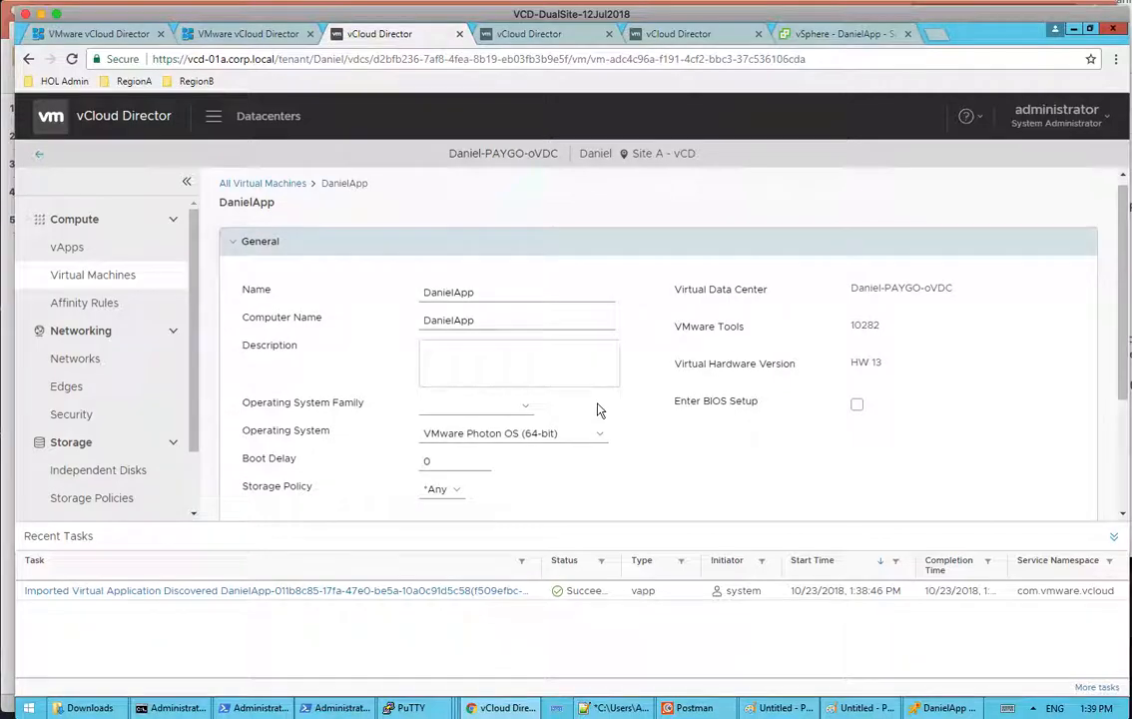
scroll(1091, 287, "down", 1)
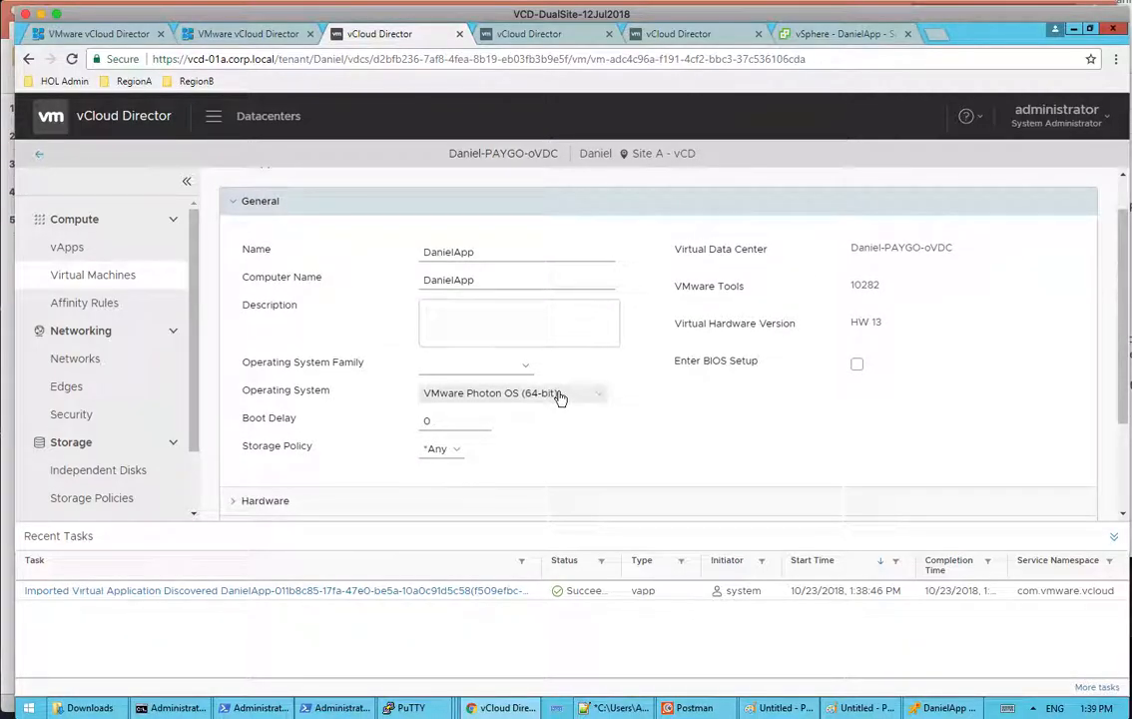
scroll(561, 397, "down", 1)
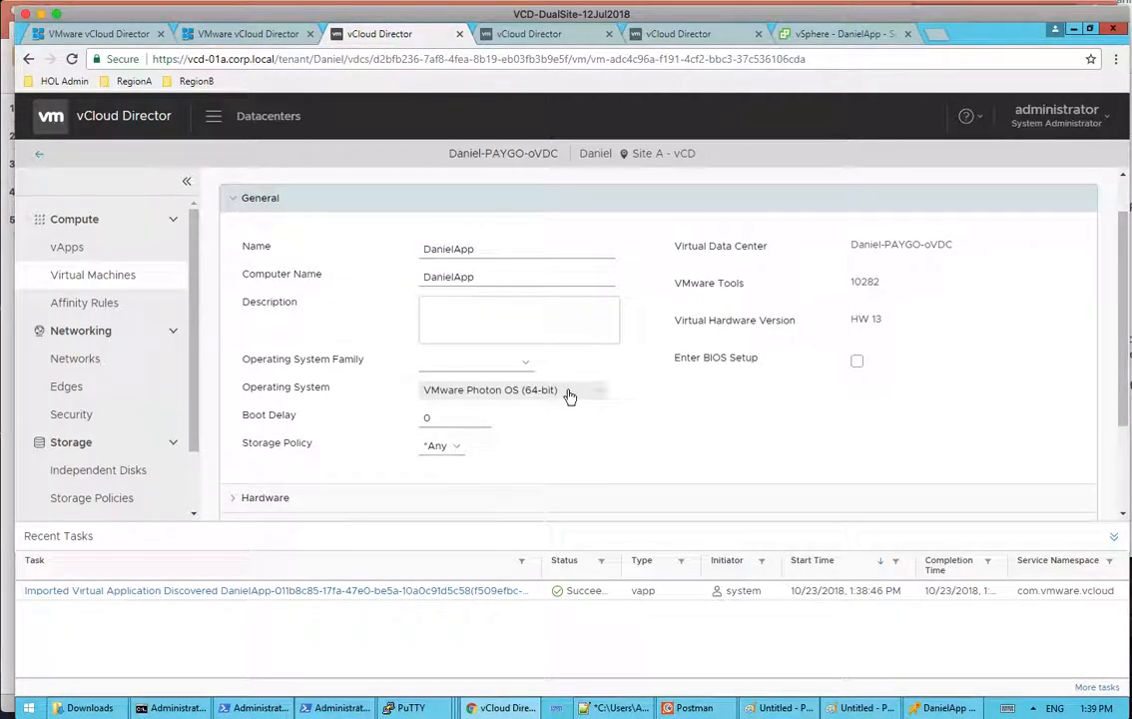
left_click(570, 396)
left_click(1009, 381)
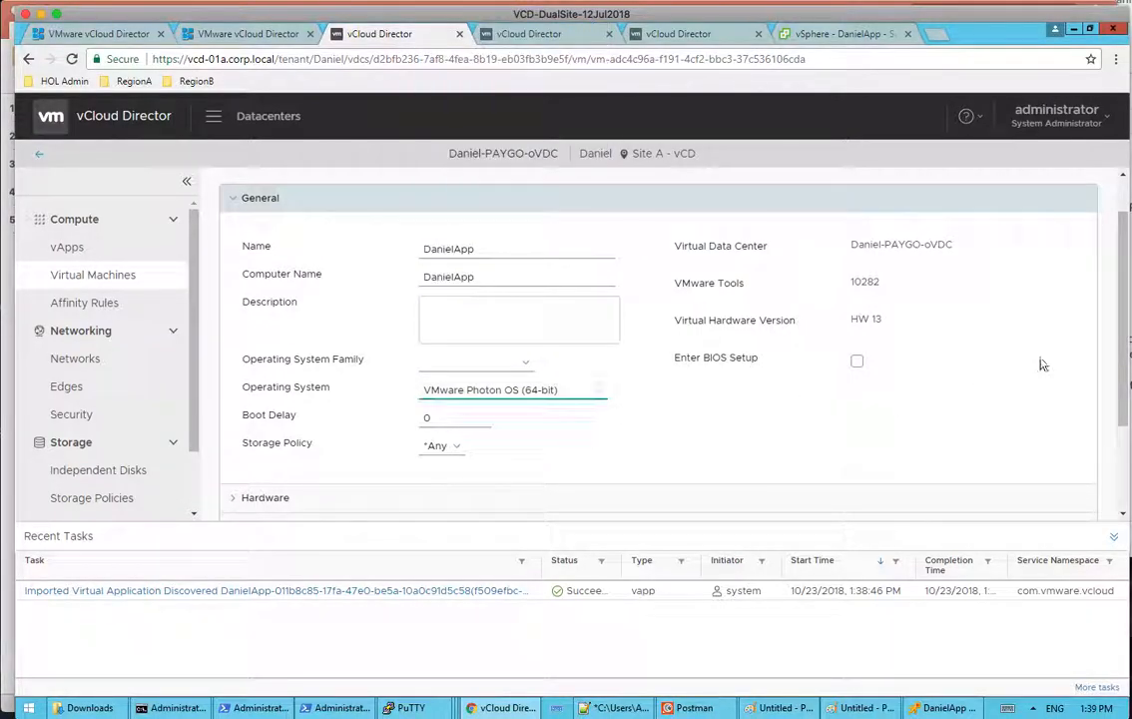
scroll(513, 445, "down", 3)
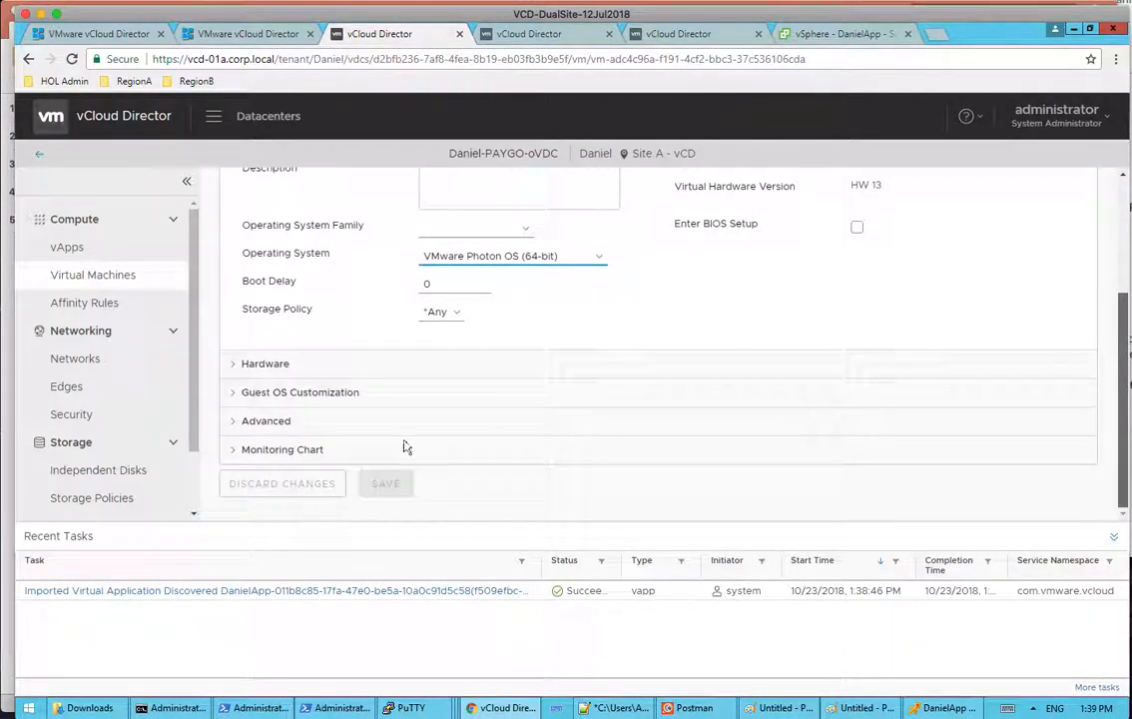
scroll(328, 328, "up", 3)
scroll(275, 399, "down", 3)
Expand DanielApp's hardware settings and inspect the network choices for its primary NIC
left_click(232, 366)
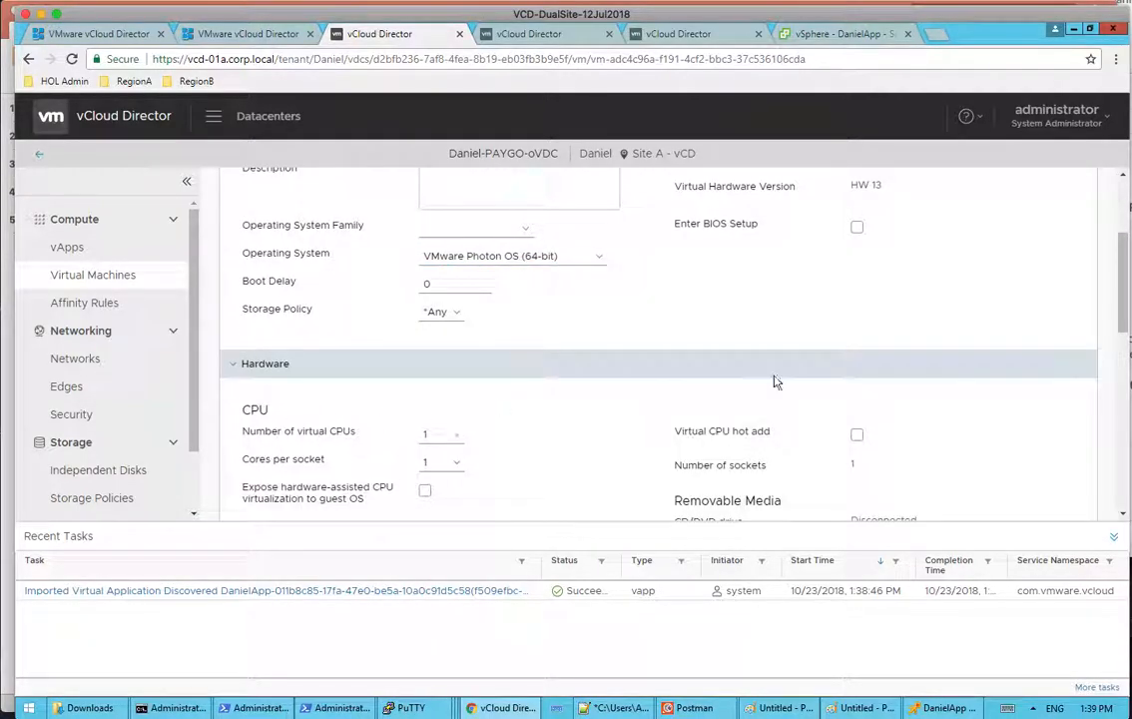
left_click_drag(1122, 303, 1118, 483)
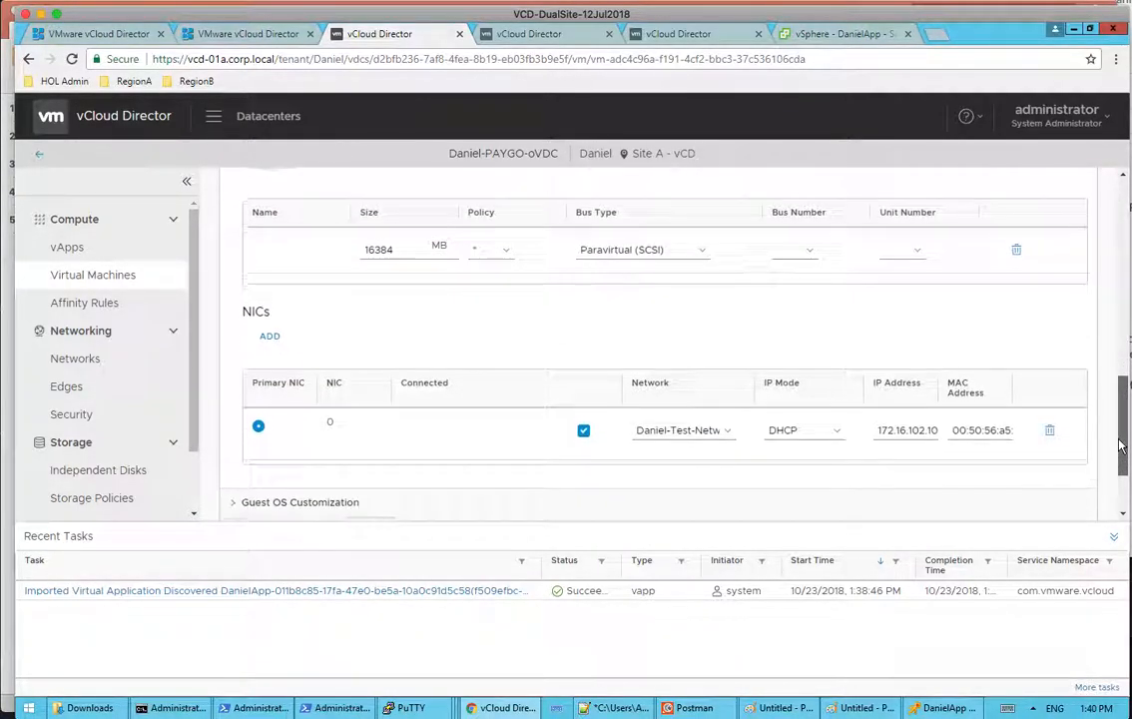
left_click(732, 428)
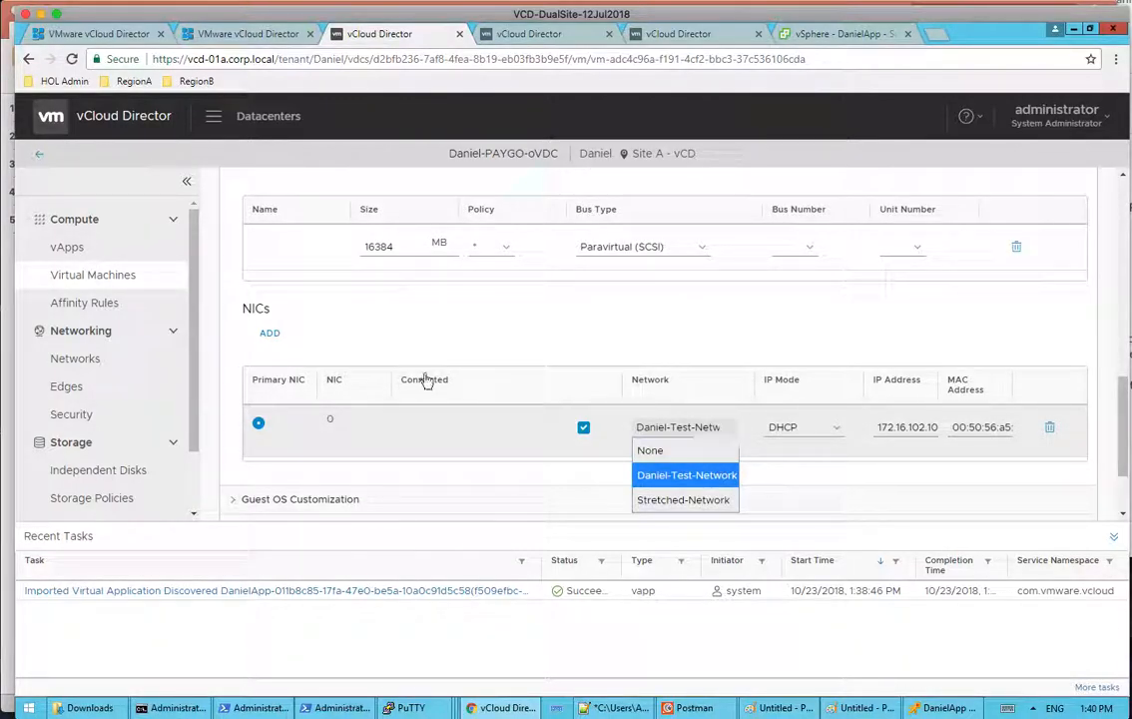
left_click(69, 363)
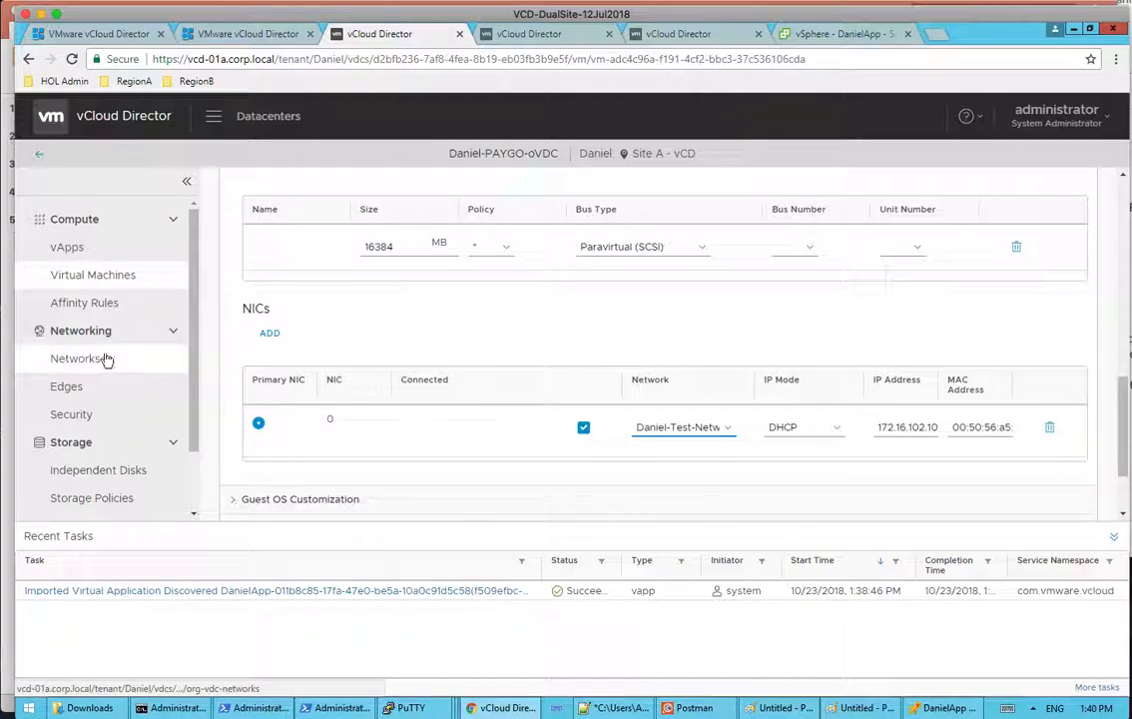
Switch to the Command Prompt and rerun the ping to 172.16.102.10 to test the VM's connectivity
left_click(189, 707)
key("Up")
key("Return")
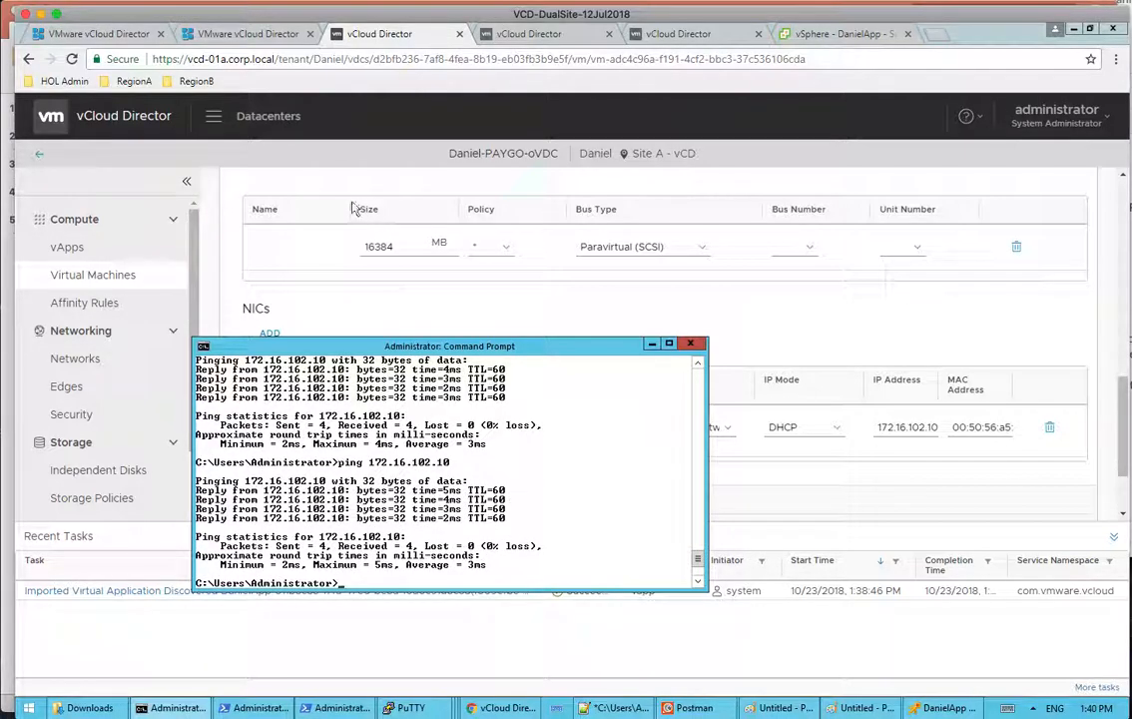
Return to the tenant portal and check the datacenter's vApps and virtual machines lists
left_click(104, 250)
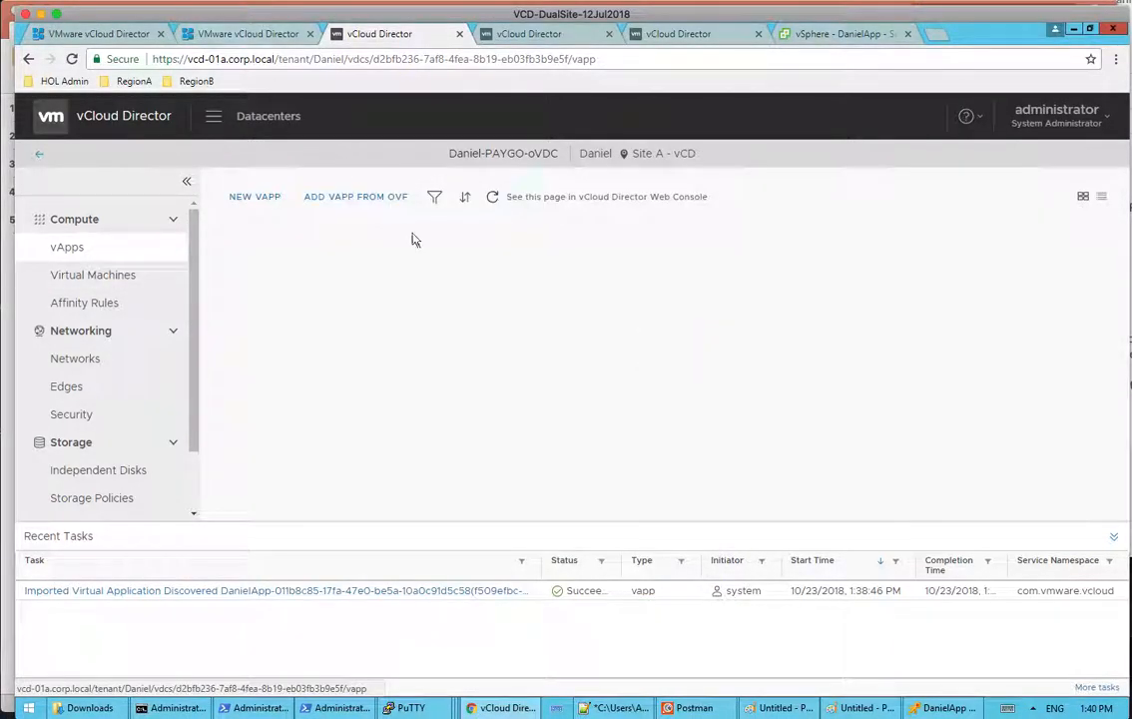
left_click(117, 275)
left_click(114, 249)
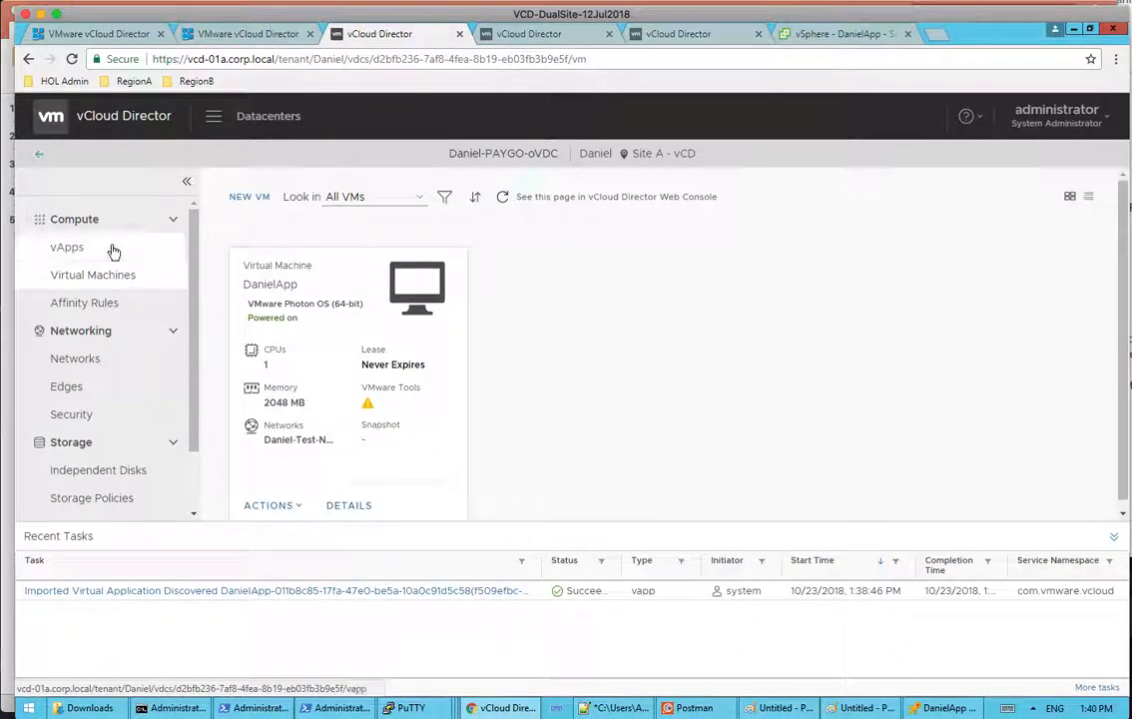
left_click(116, 277)
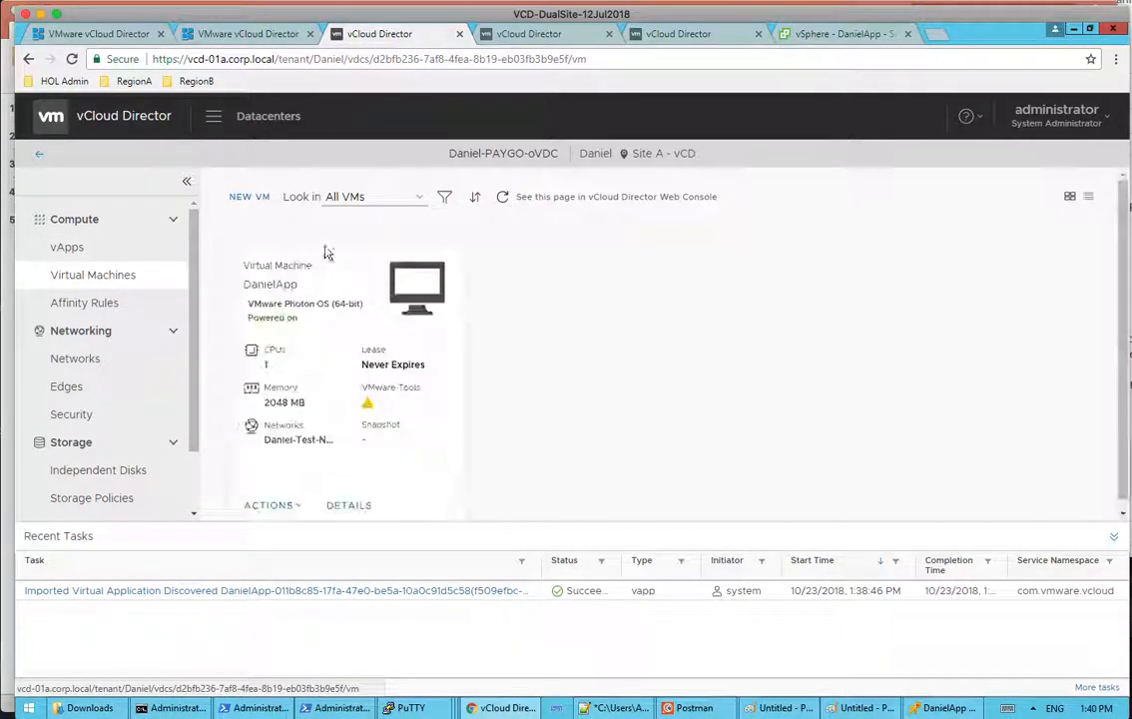
Switch back to the vCloud Director web console, review DanielApp's system alerts, and clear them all
left_click(239, 34)
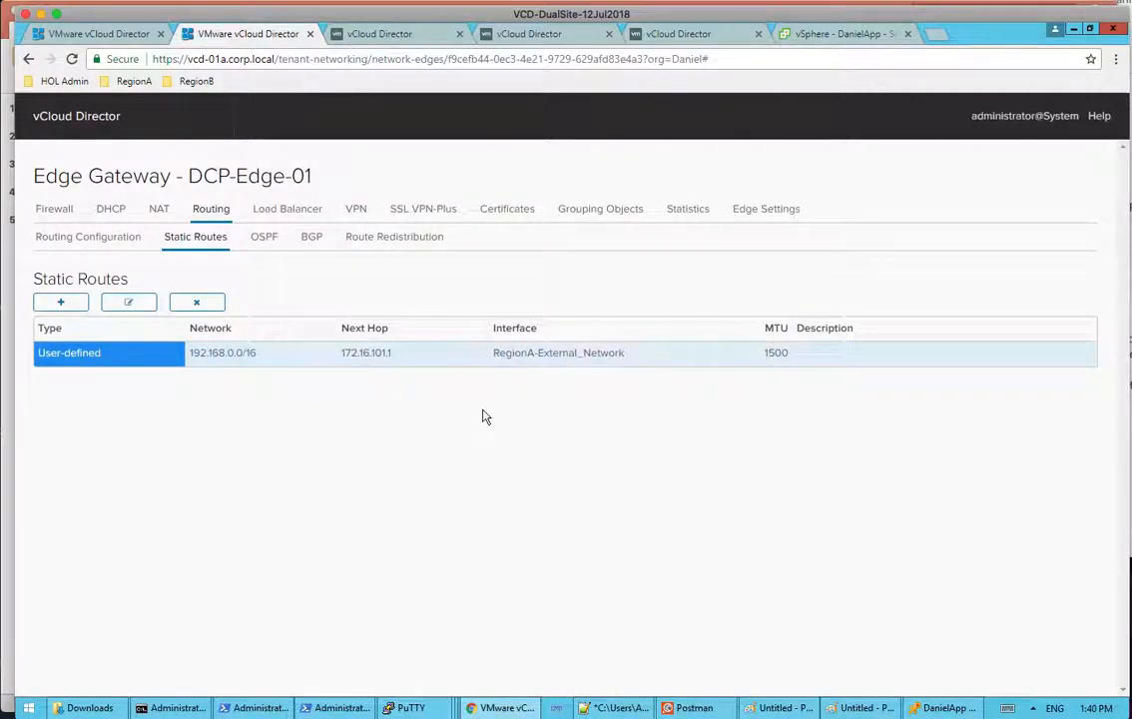
left_click(379, 36)
left_click(109, 34)
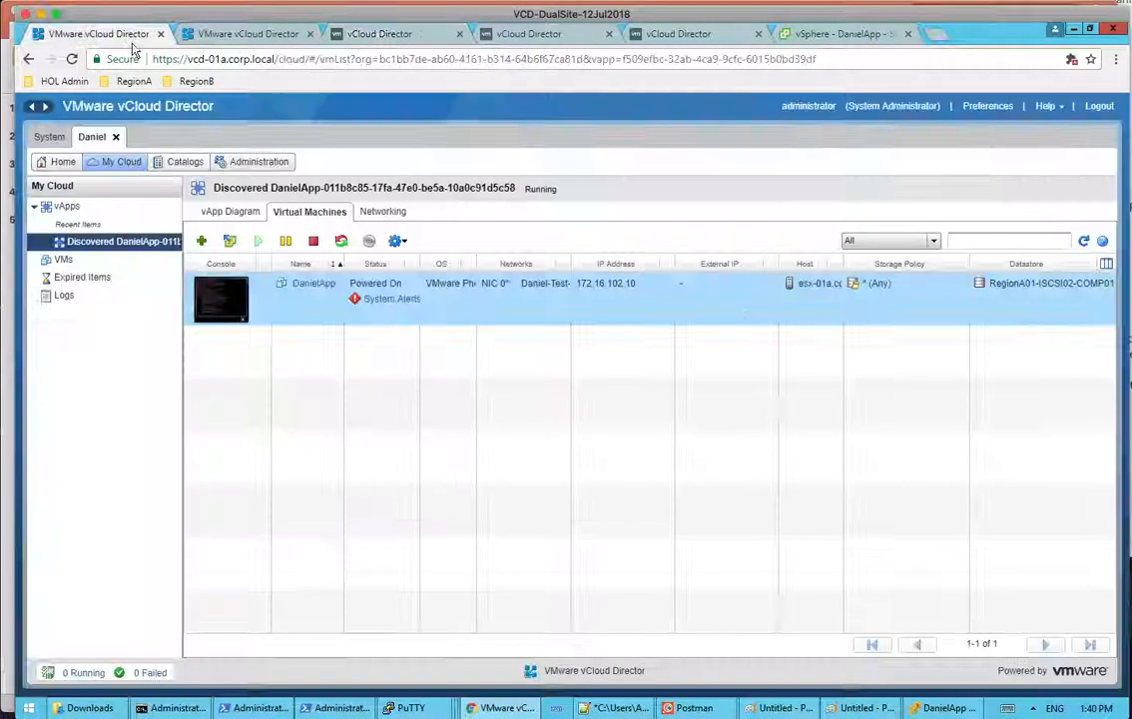
left_click(389, 298)
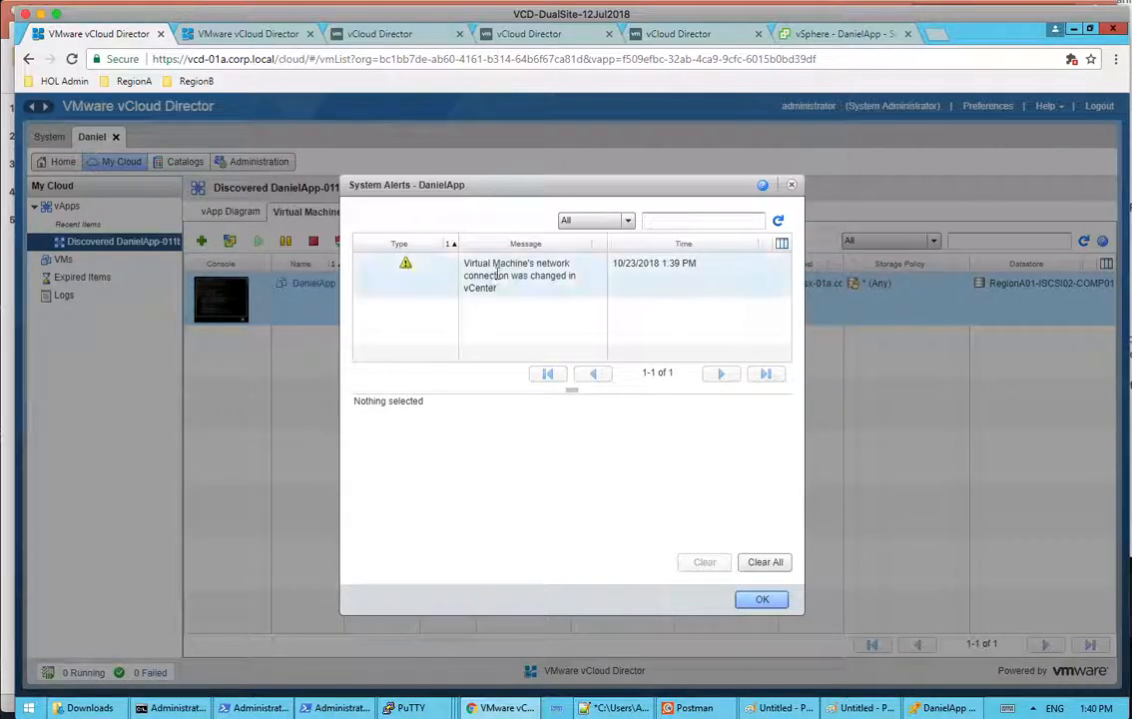
left_click(496, 275)
left_click(775, 563)
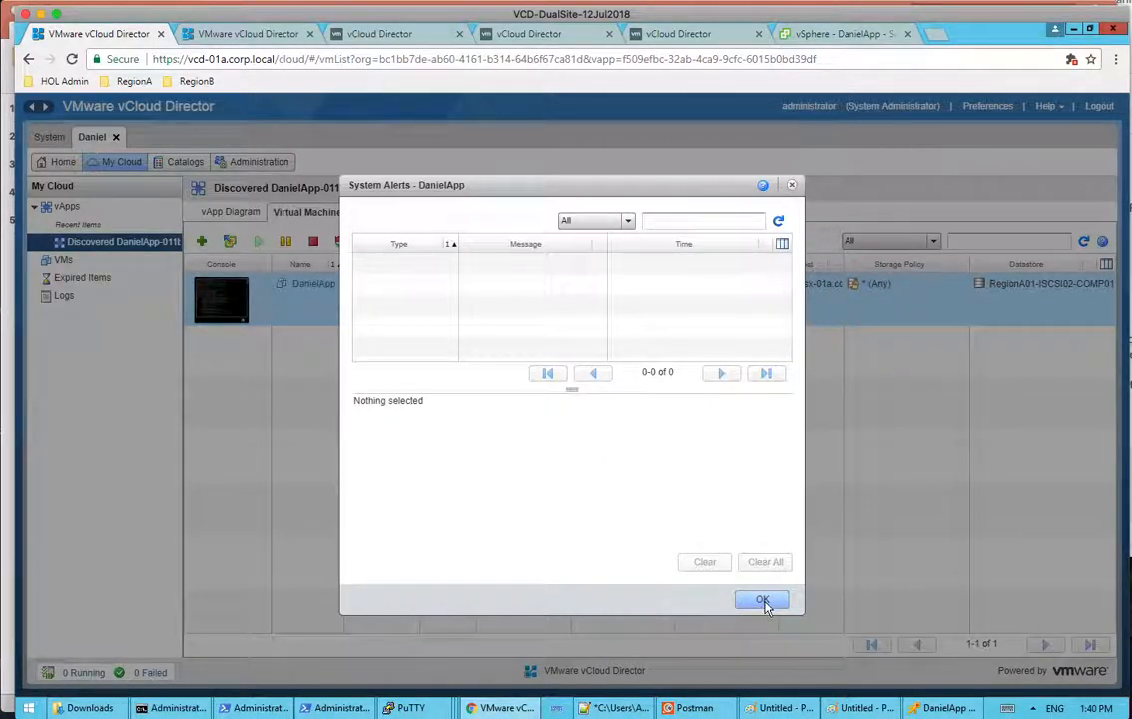
left_click(763, 600)
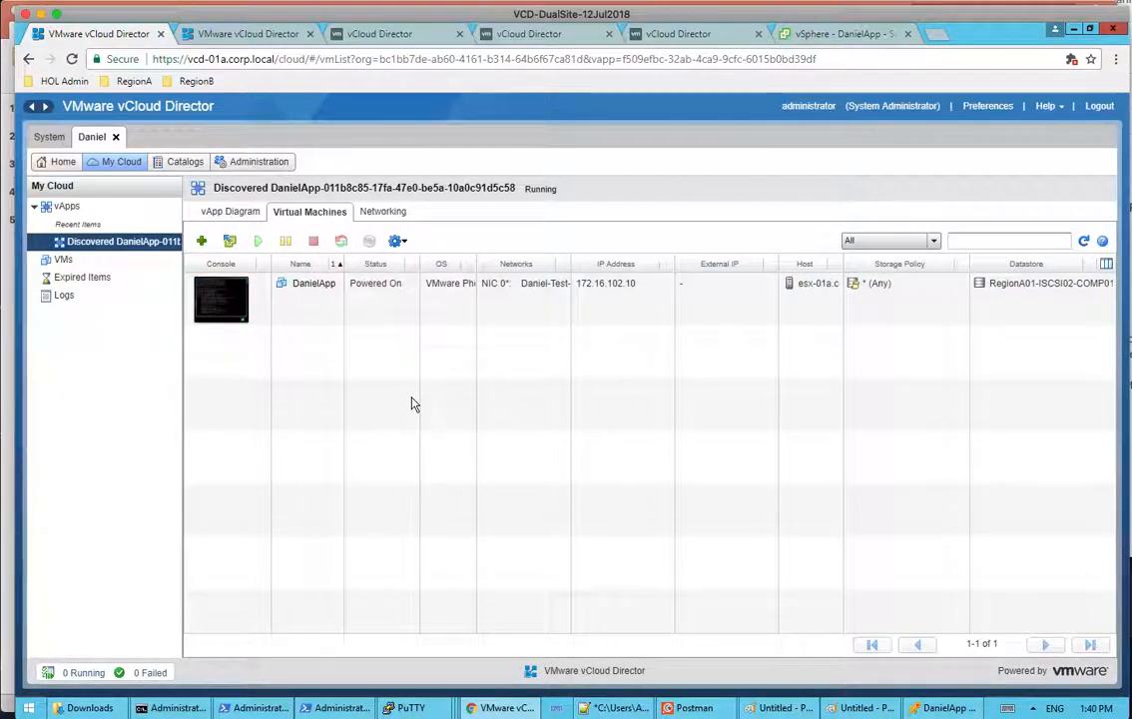
left_click(439, 299)
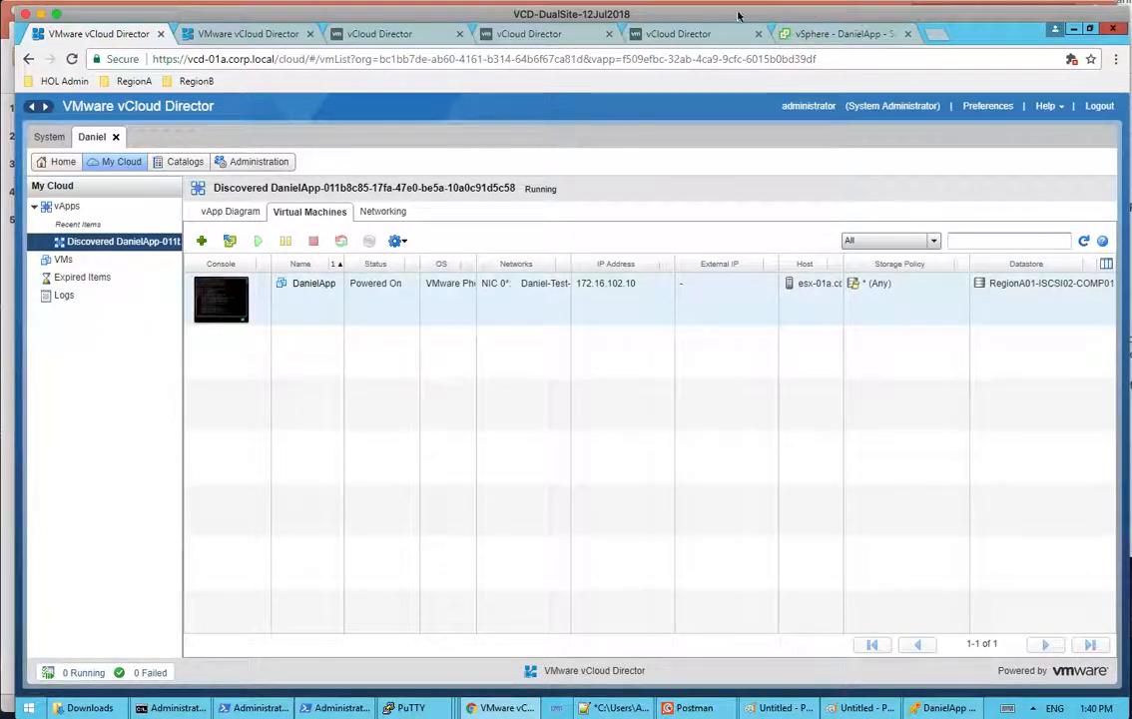